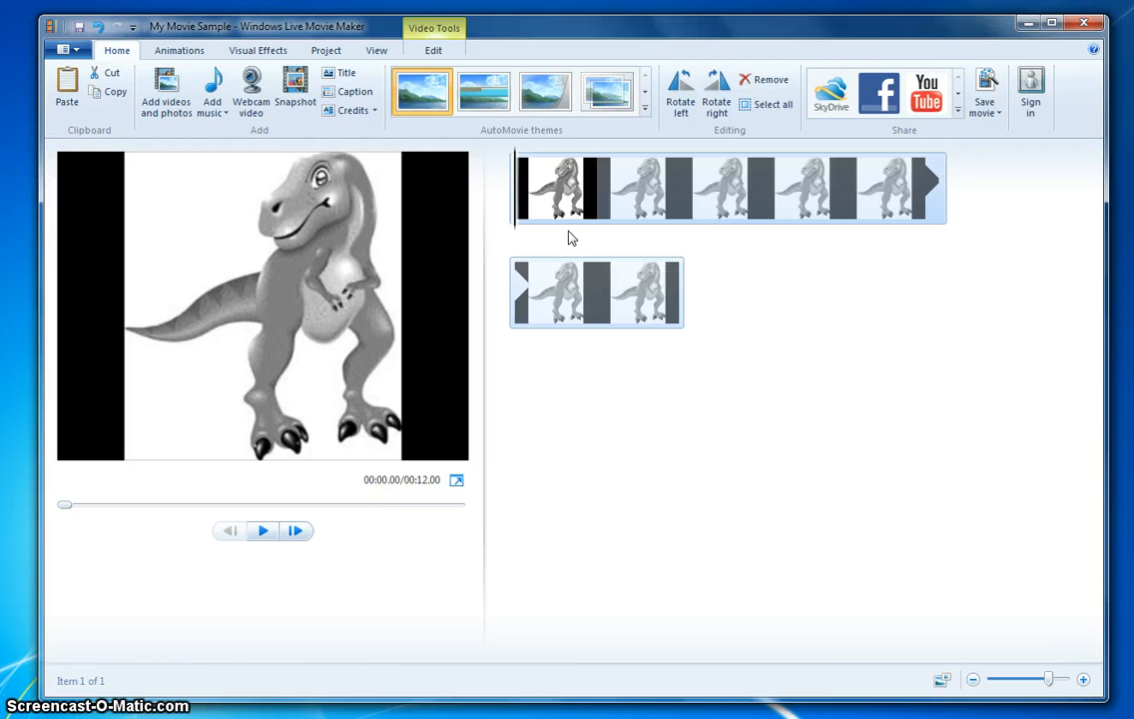
- Play the movie preview from the start
left_click(265, 532)
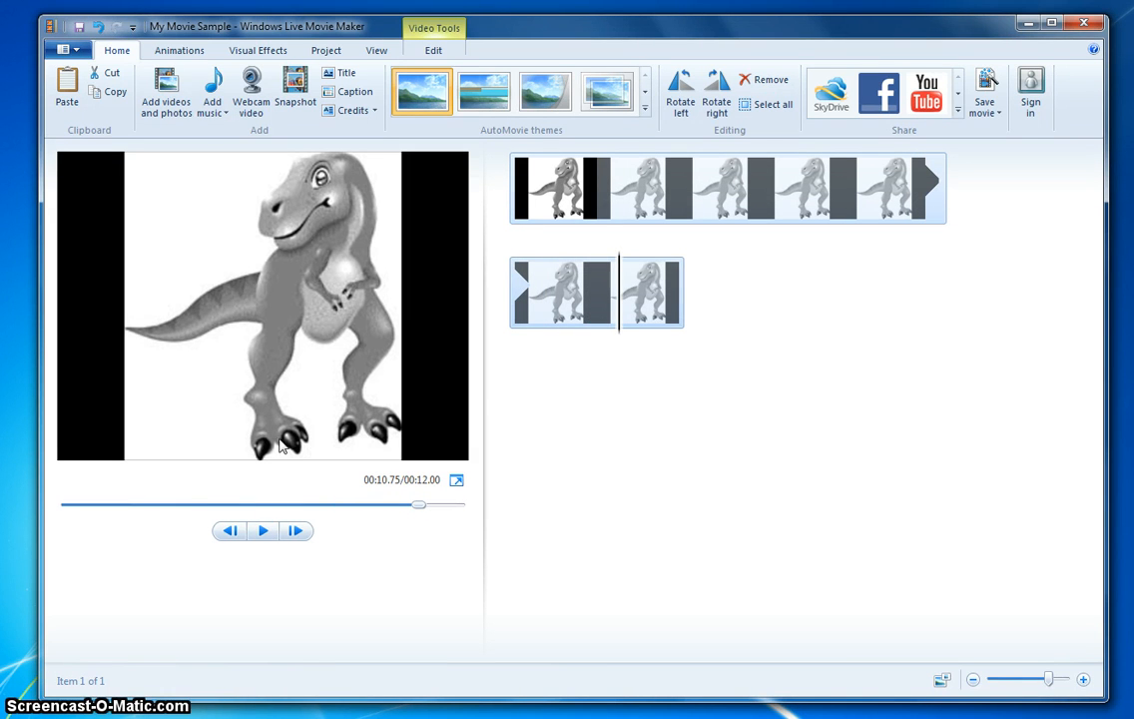
- Add a student's Solar audio recording from the Energy Audio Recordings 2013 > 3rd Hour folder as background music
left_click(222, 106)
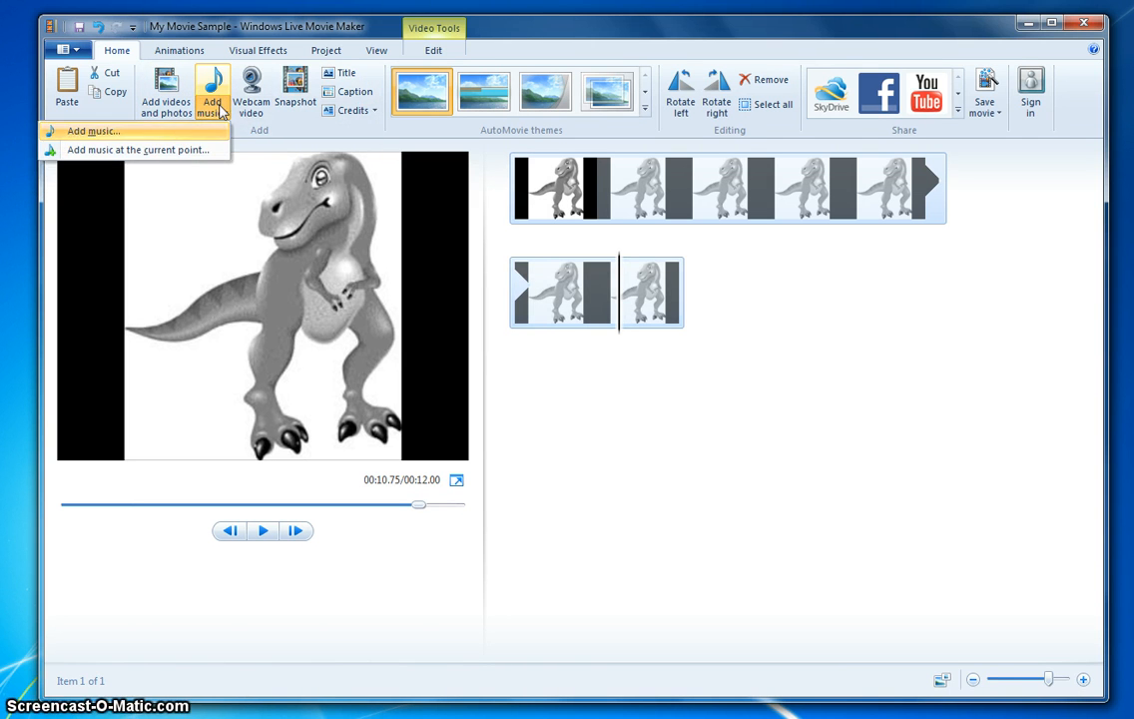
left_click(94, 134)
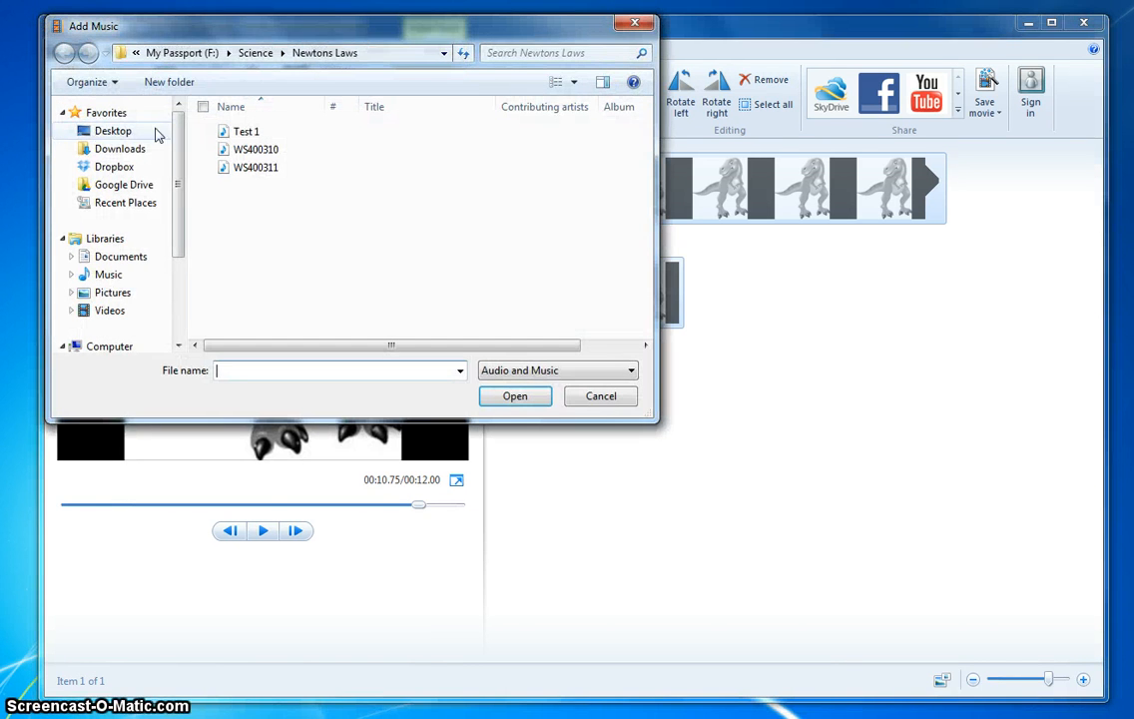
left_click(182, 53)
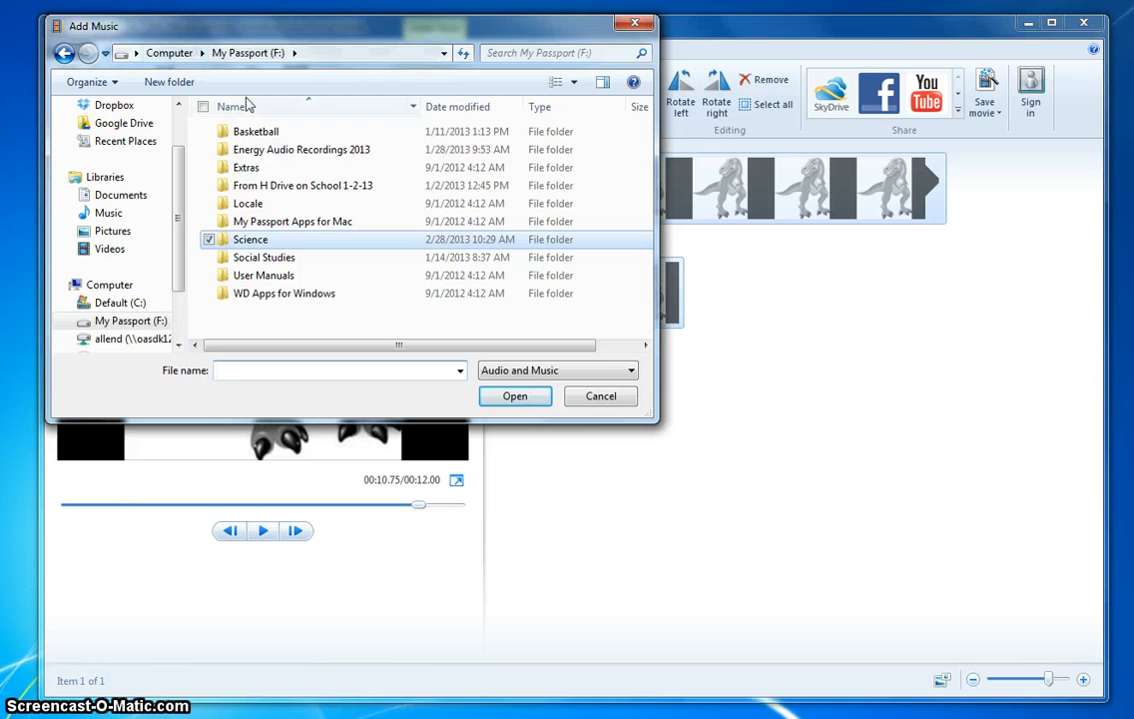
double_click(289, 151)
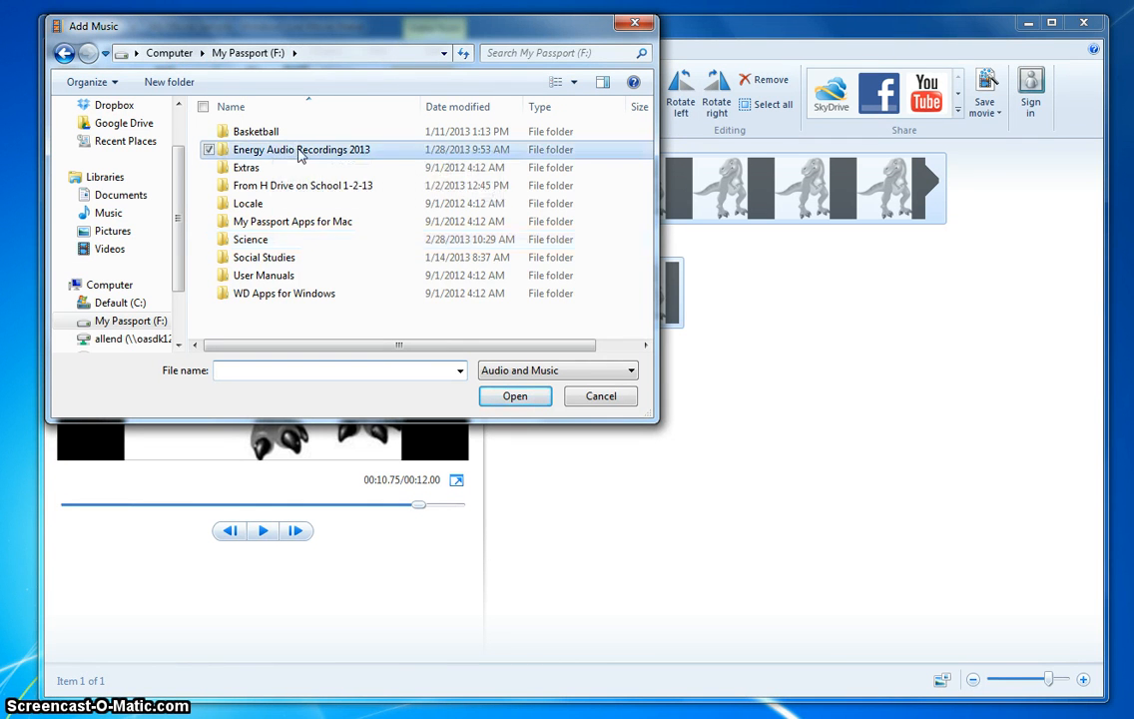
double_click(293, 150)
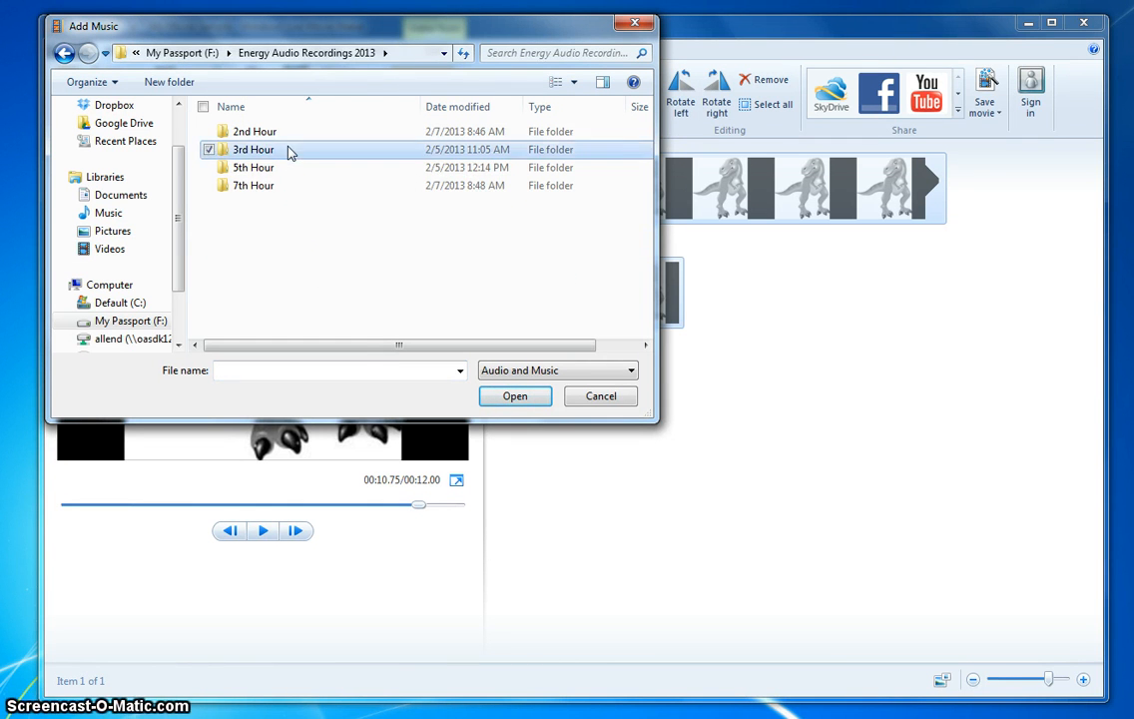
scroll(274, 257, "down", 3)
scroll(277, 256, "up", 3)
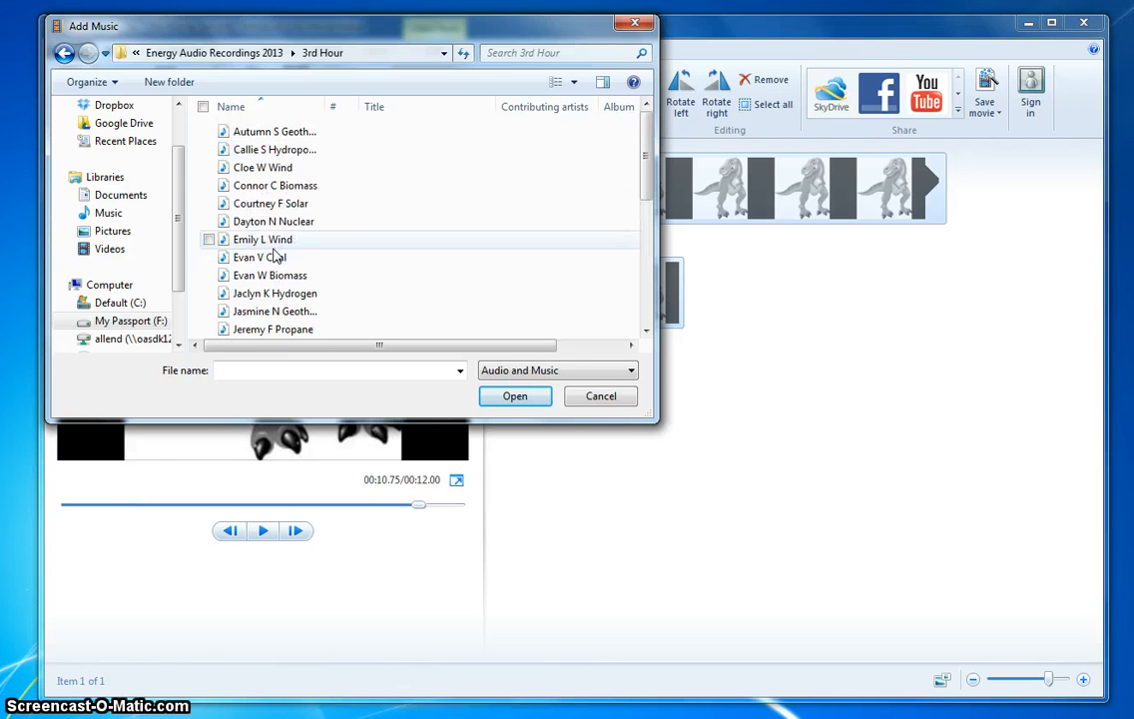
left_click(265, 205)
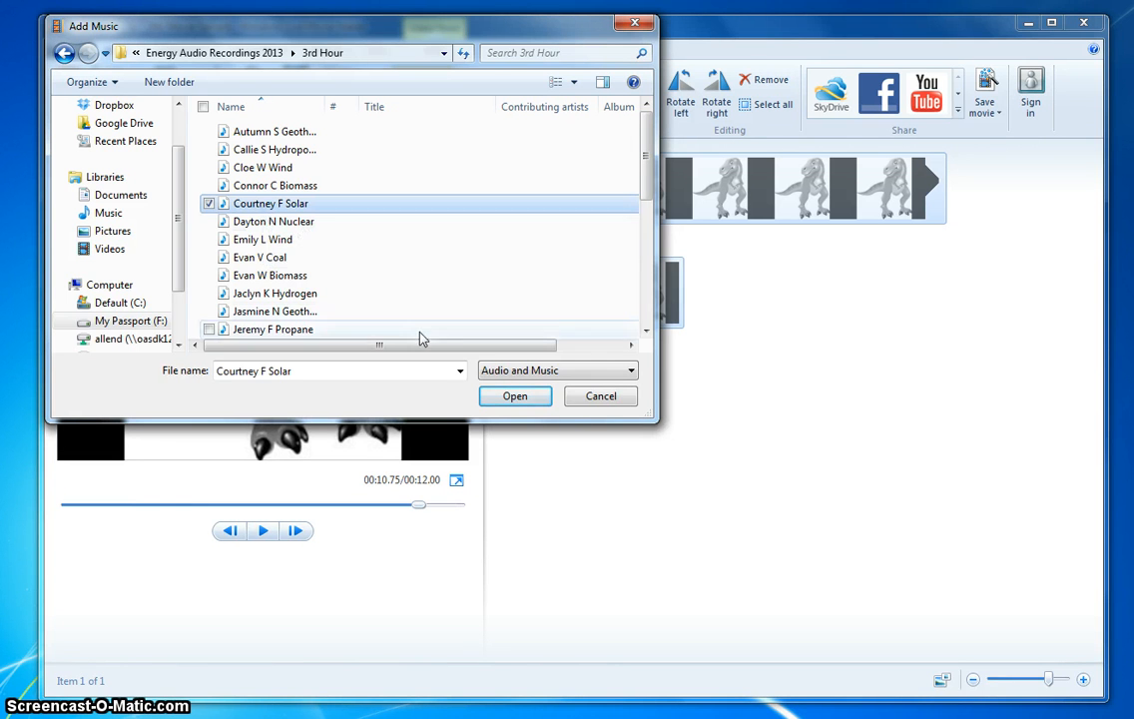
left_click(535, 398)
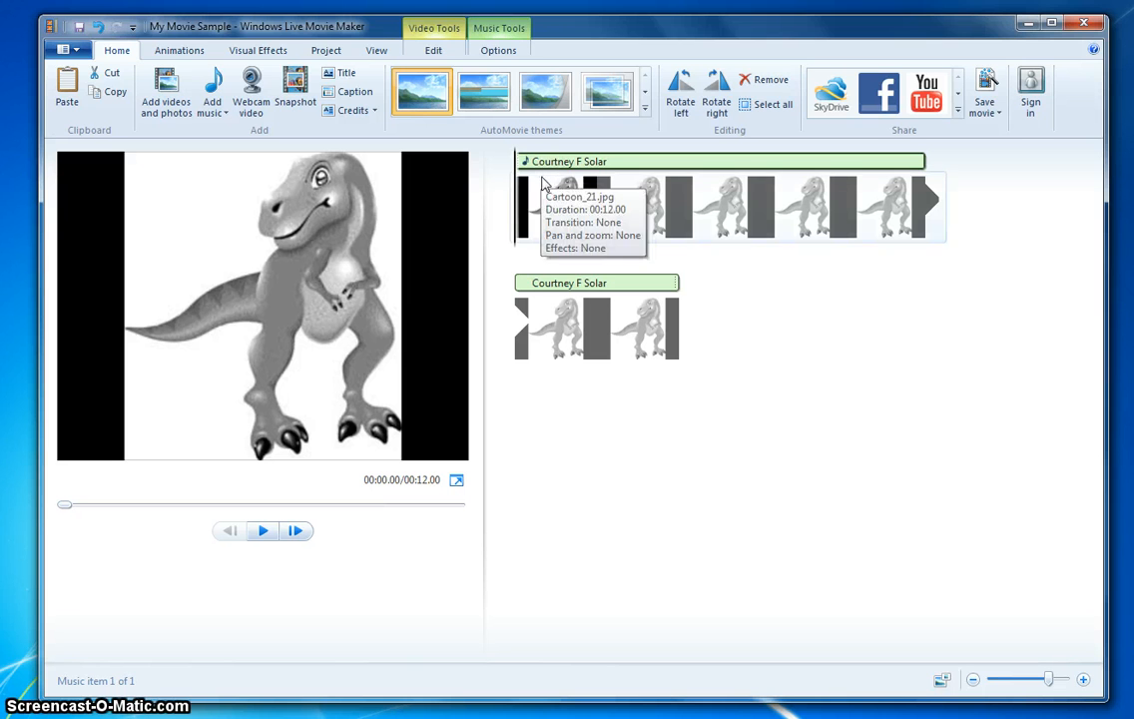
- Play back the beginning of the movie to preview the images with the music
left_click(529, 232)
left_click(263, 530)
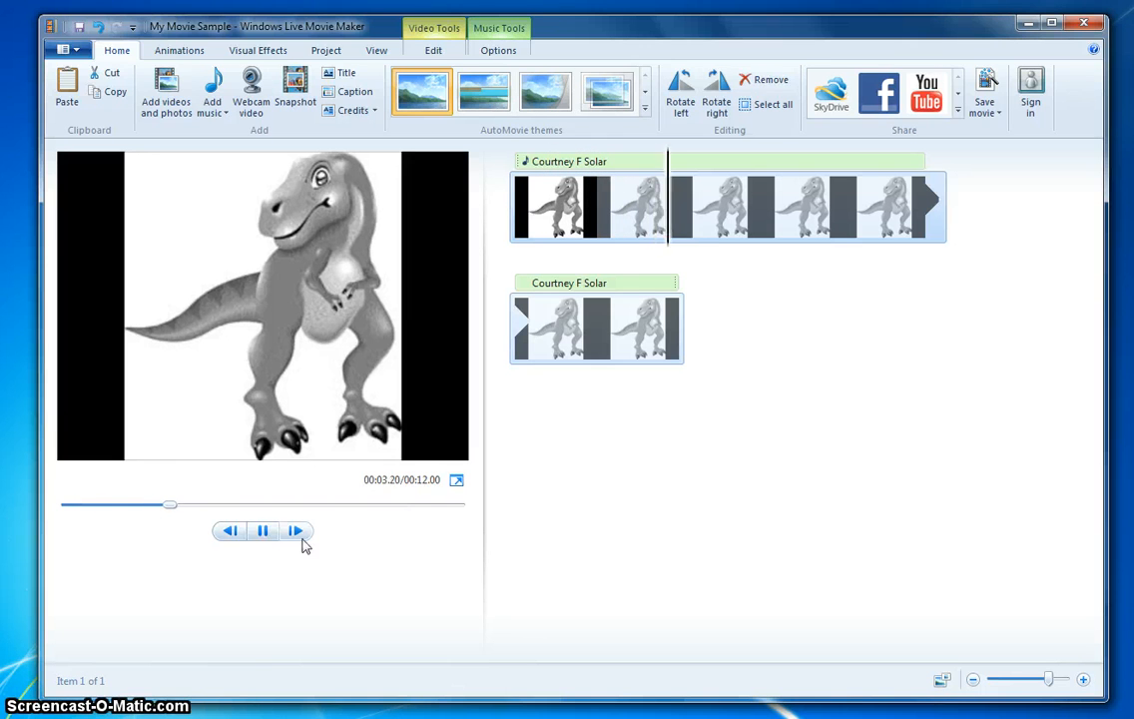
left_click(265, 534)
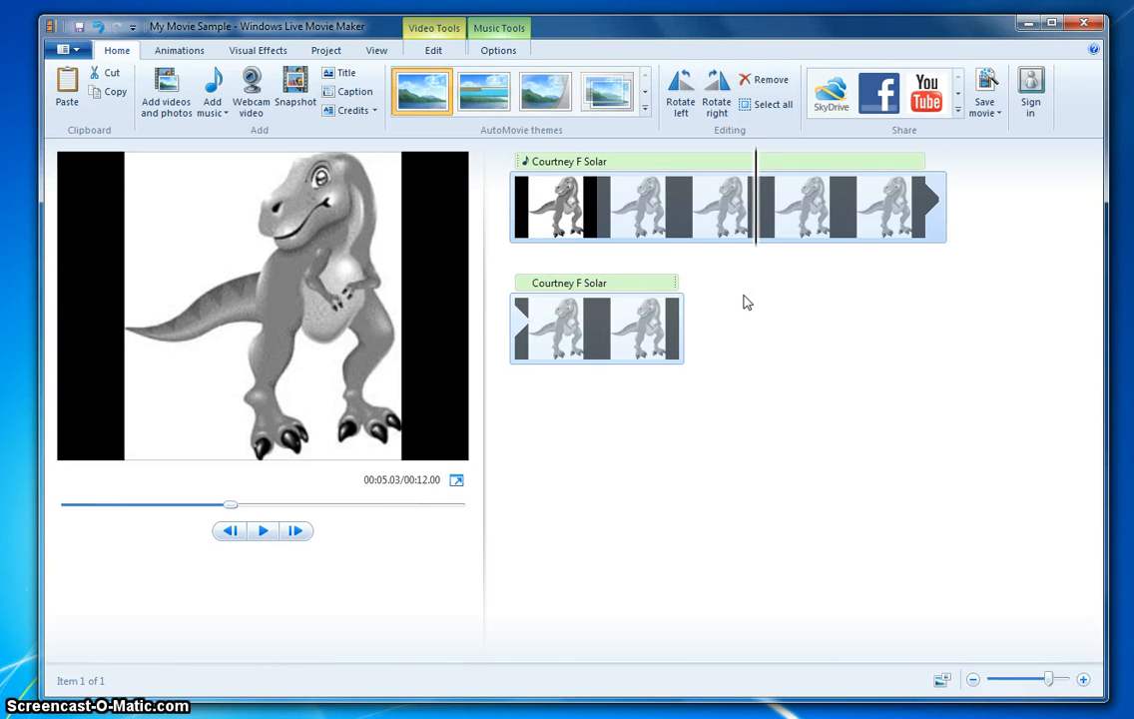
- Insert a title clip at the start of the movie and place the cursor in its text
left_click(527, 222)
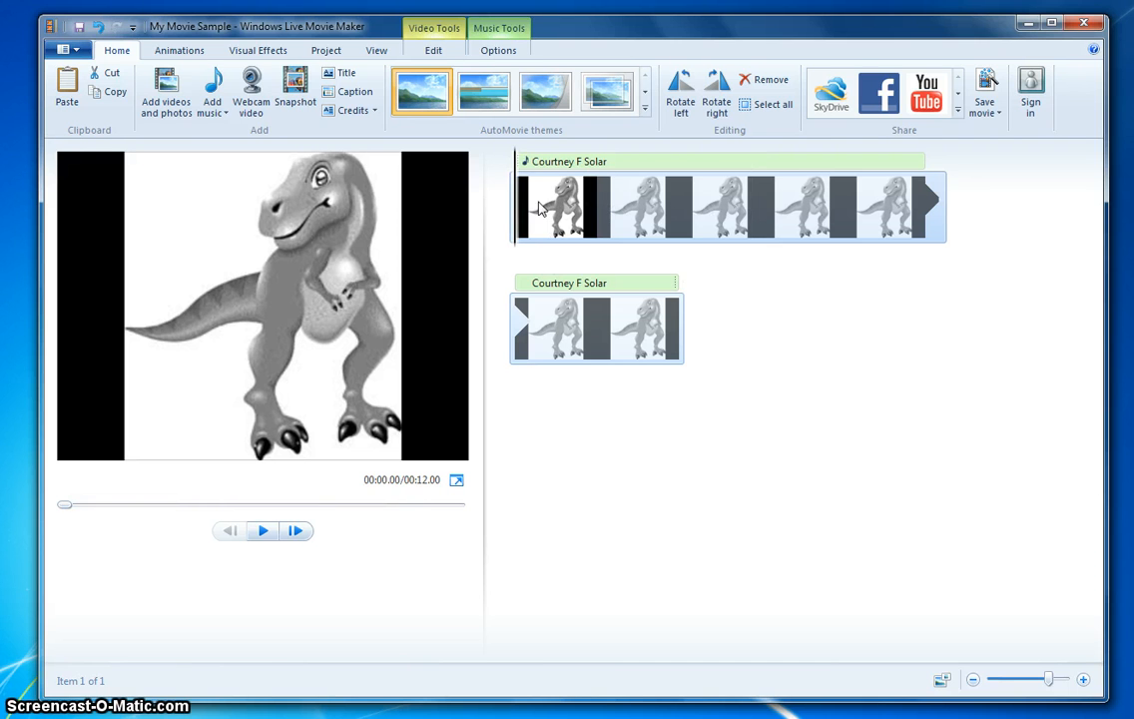
left_click_drag(518, 212, 509, 248)
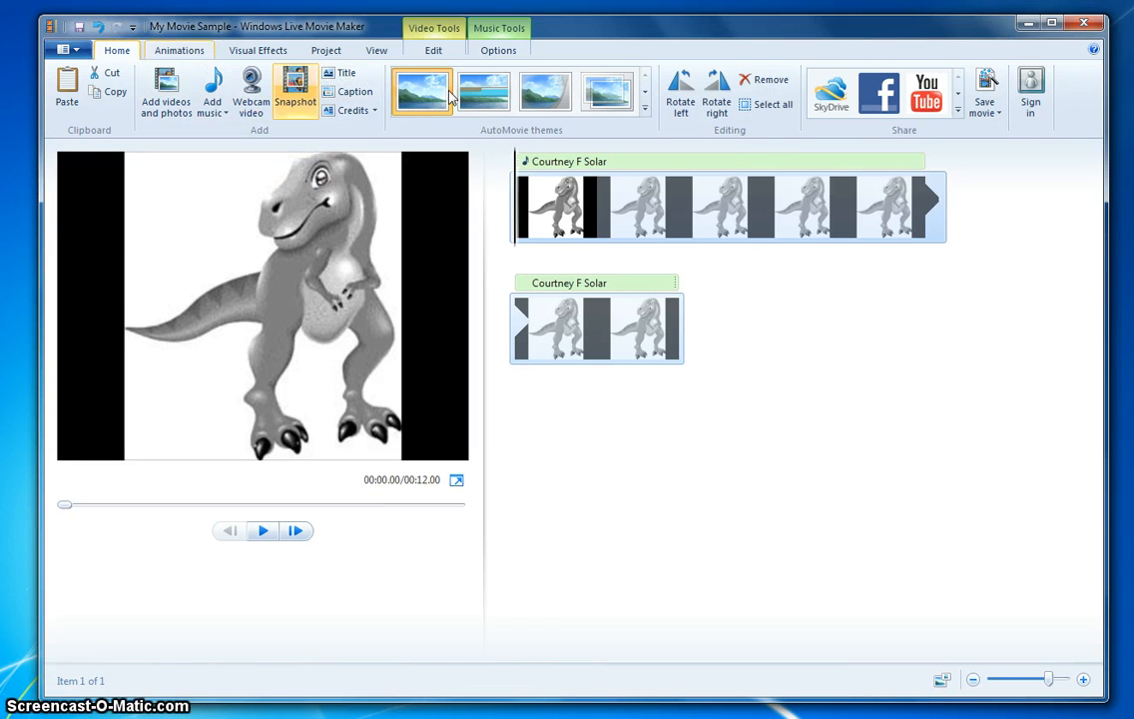
left_click(339, 73)
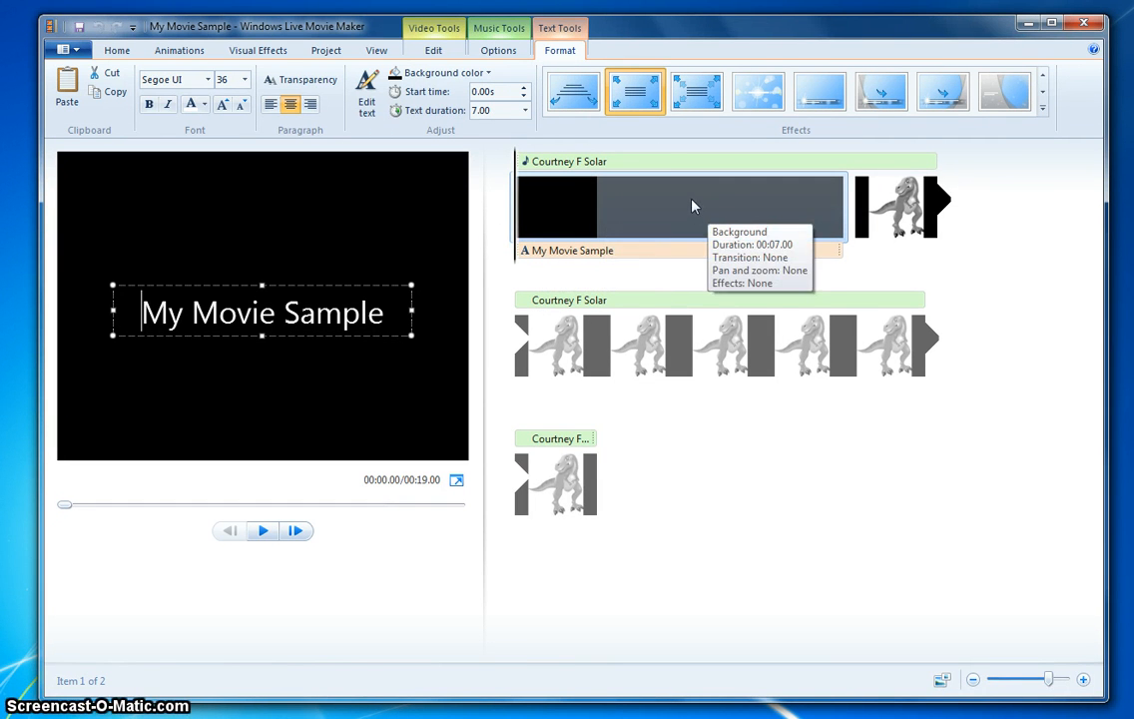
left_click(387, 315)
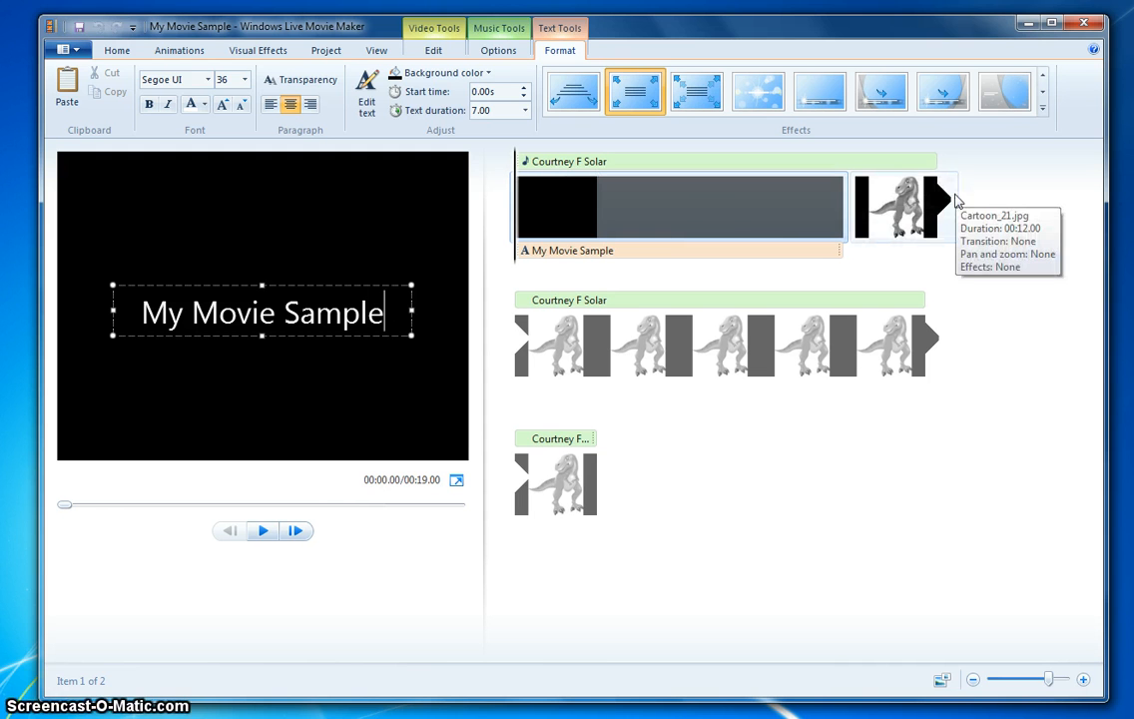
- Move the music clip so it starts at the first image after the title
left_click(543, 163)
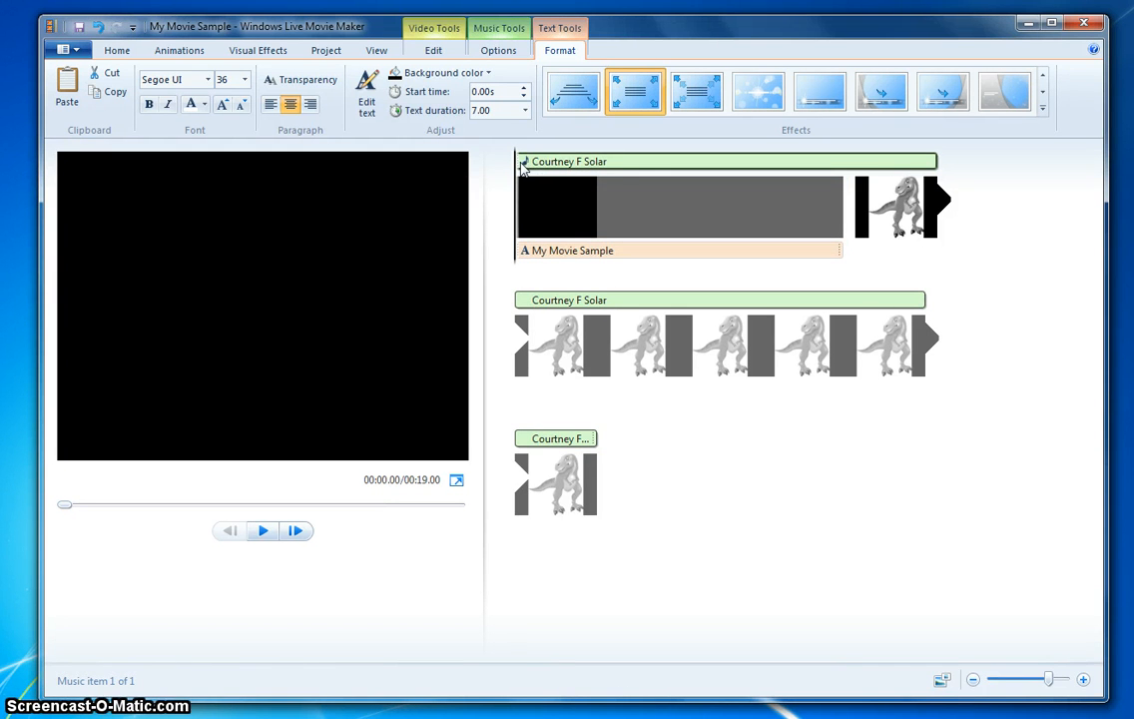
left_click_drag(522, 167, 857, 174)
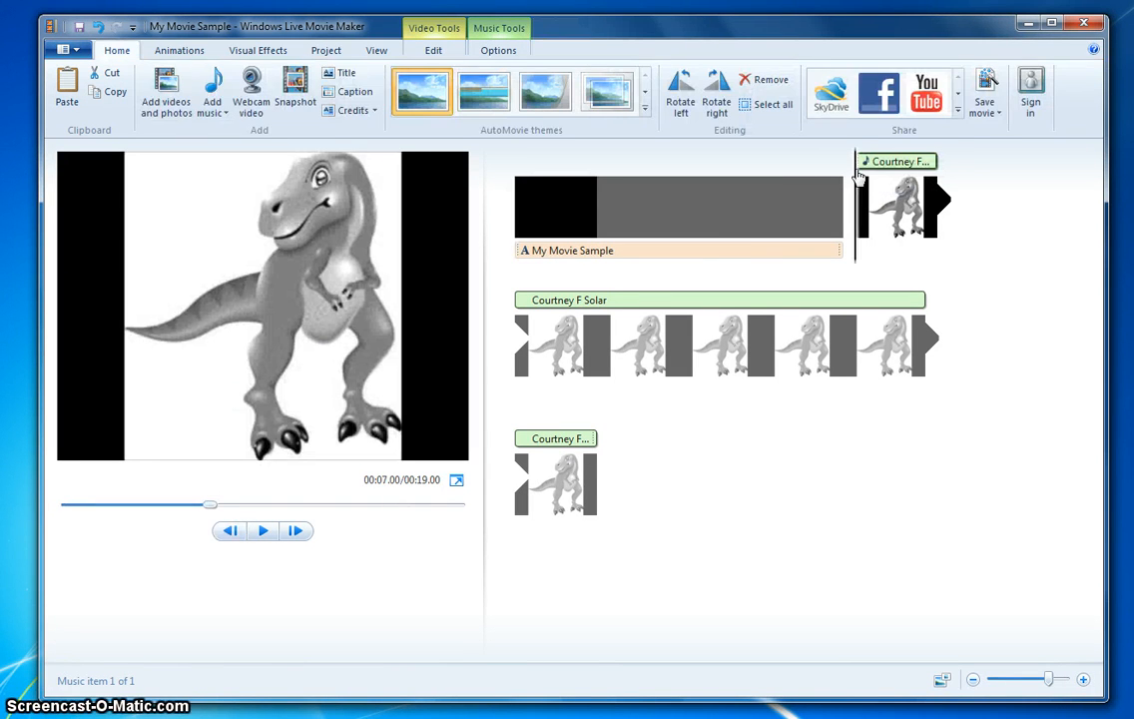
- Play the preview from the title into the first image to check timing
left_click(744, 215)
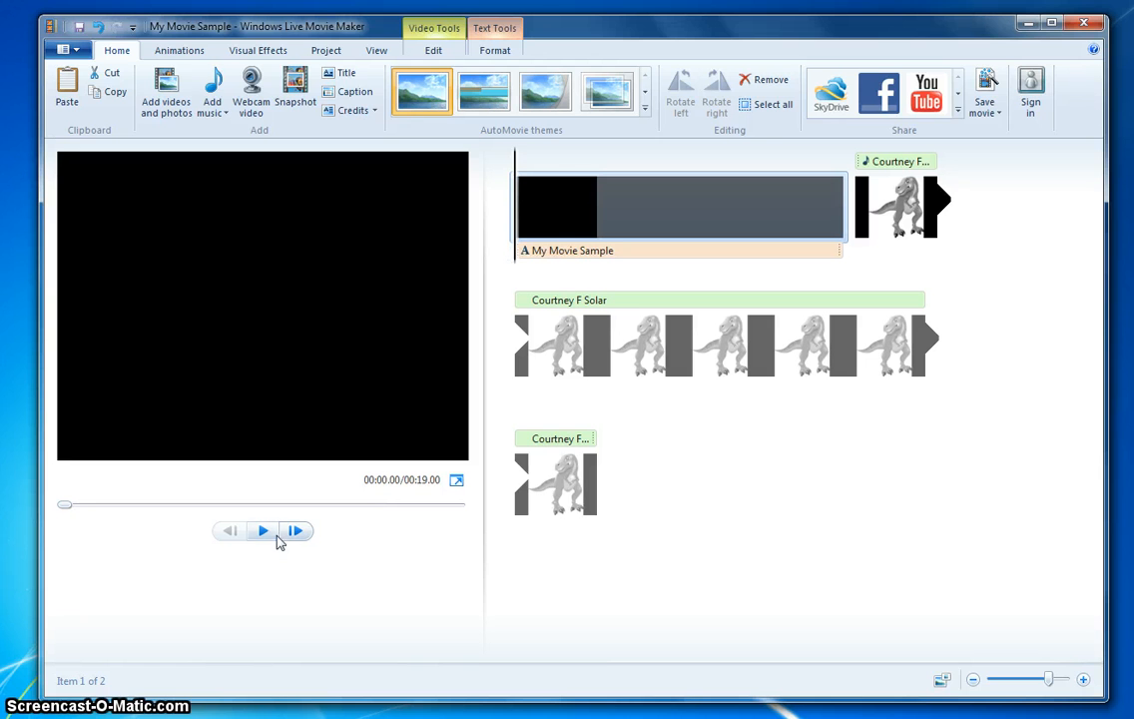
left_click(277, 536)
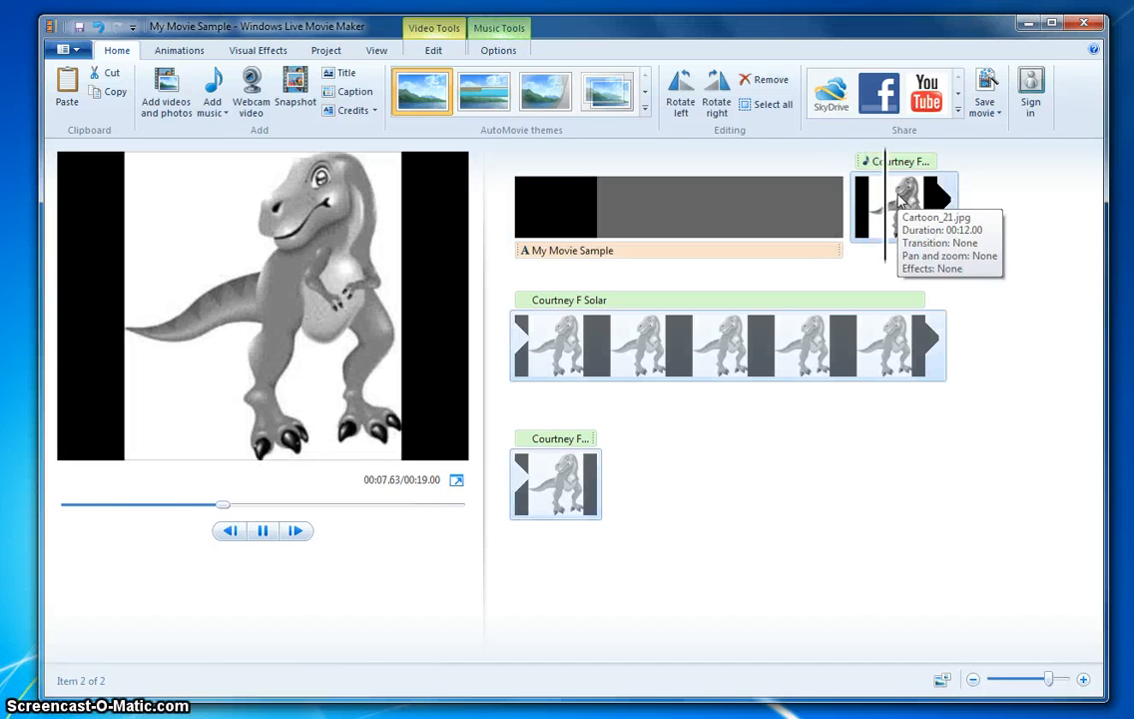
left_click(263, 532)
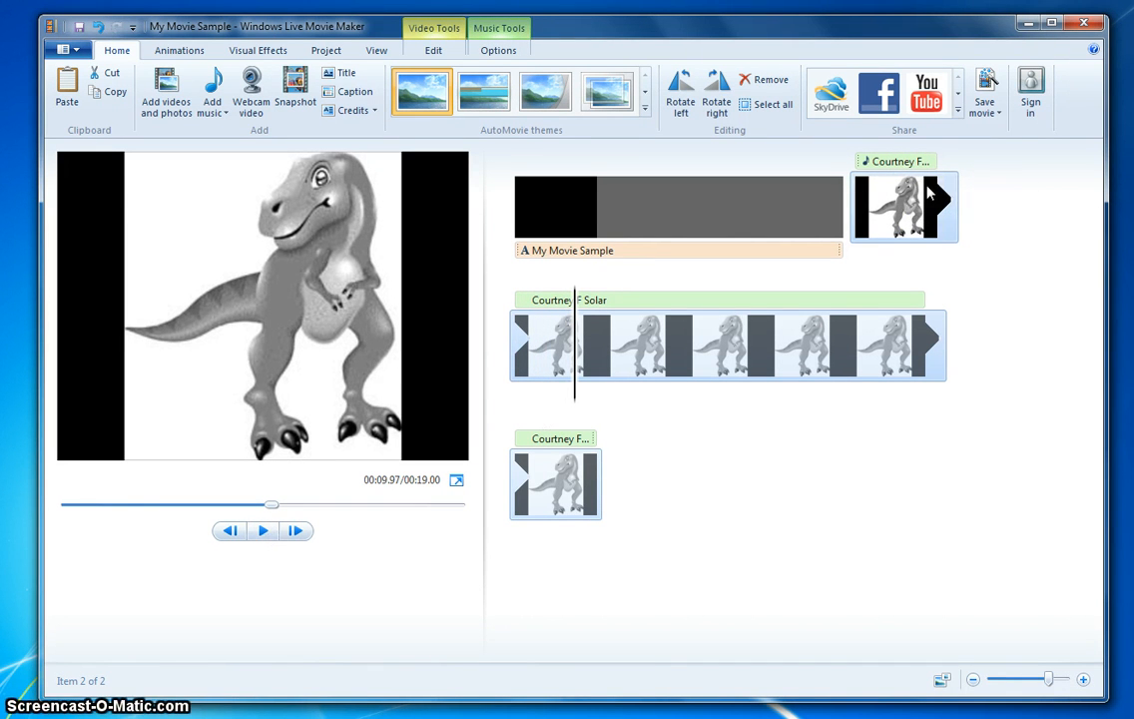
- Nudge the music clip slightly later along the timeline
left_click(865, 165)
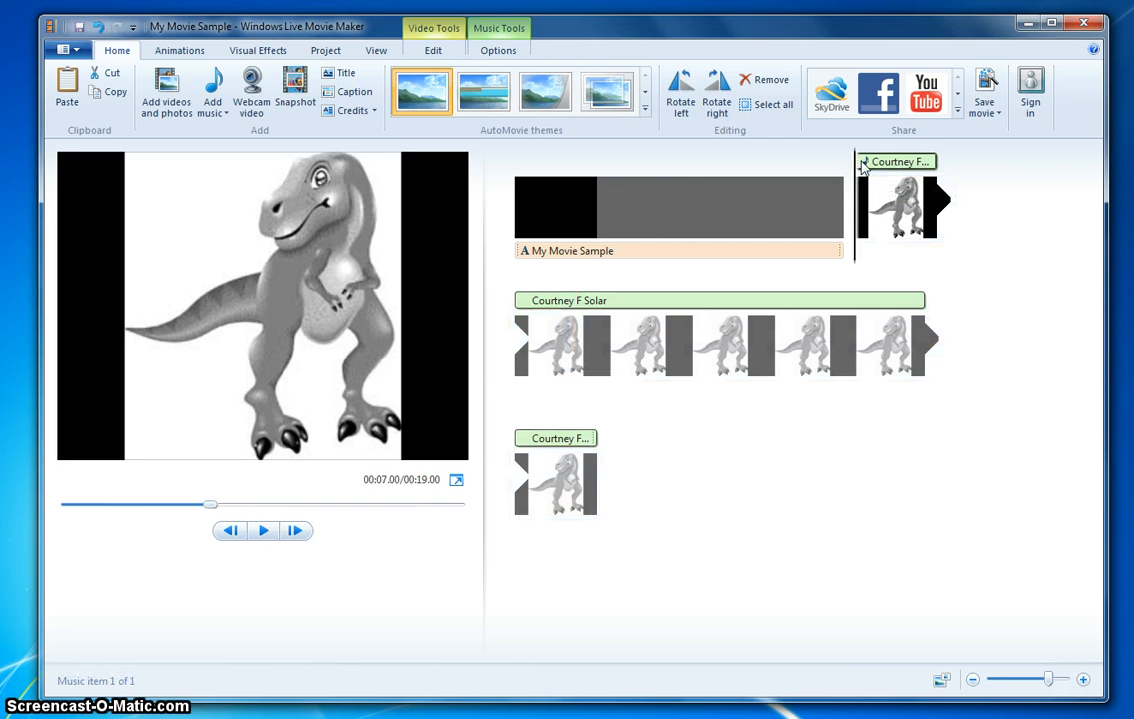
mouse_move(865, 165)
left_mouse_down()
mouse_move(632, 164)
mouse_move(868, 155)
mouse_move(874, 172)
left_mouse_up()
- Replace the title clip's text with "New Science Video"
left_click(597, 207)
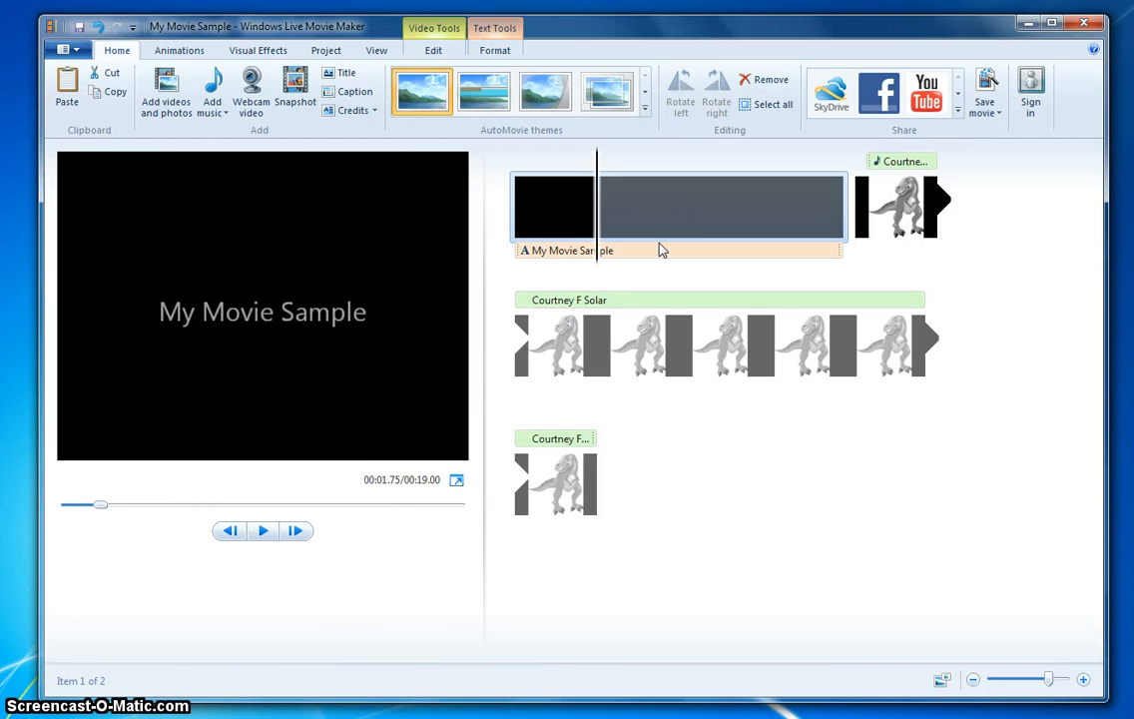
left_click(574, 254)
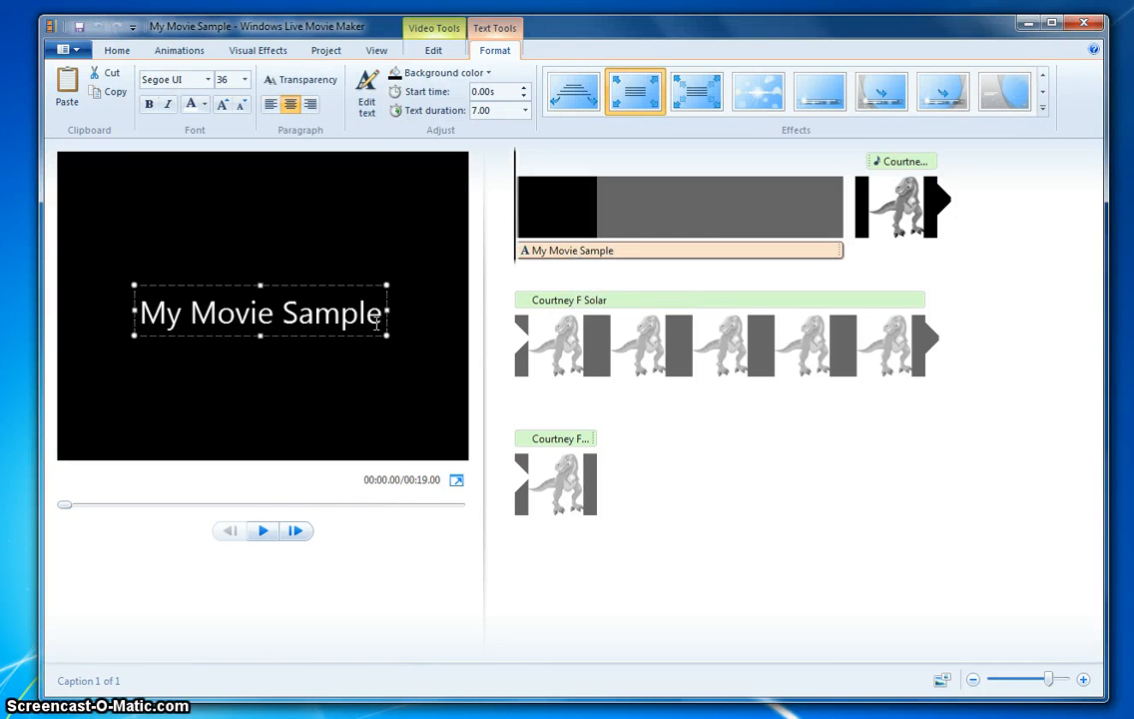
left_click_drag(384, 317, 137, 316)
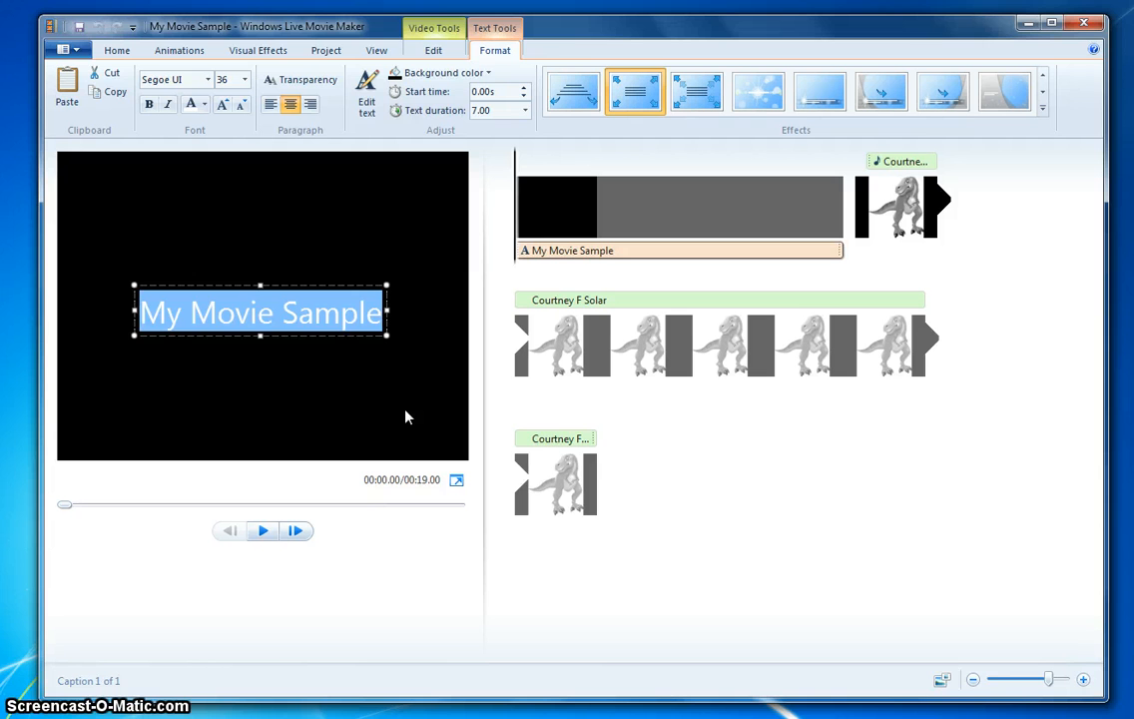
type("New ")
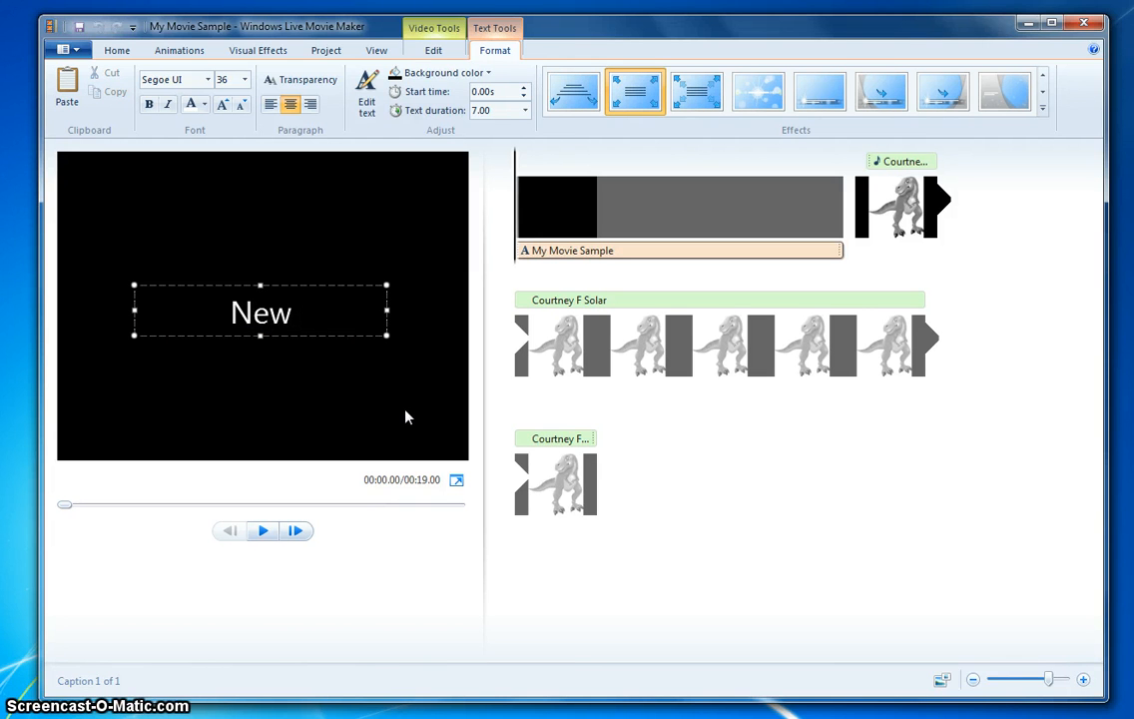
type("Sciencw")
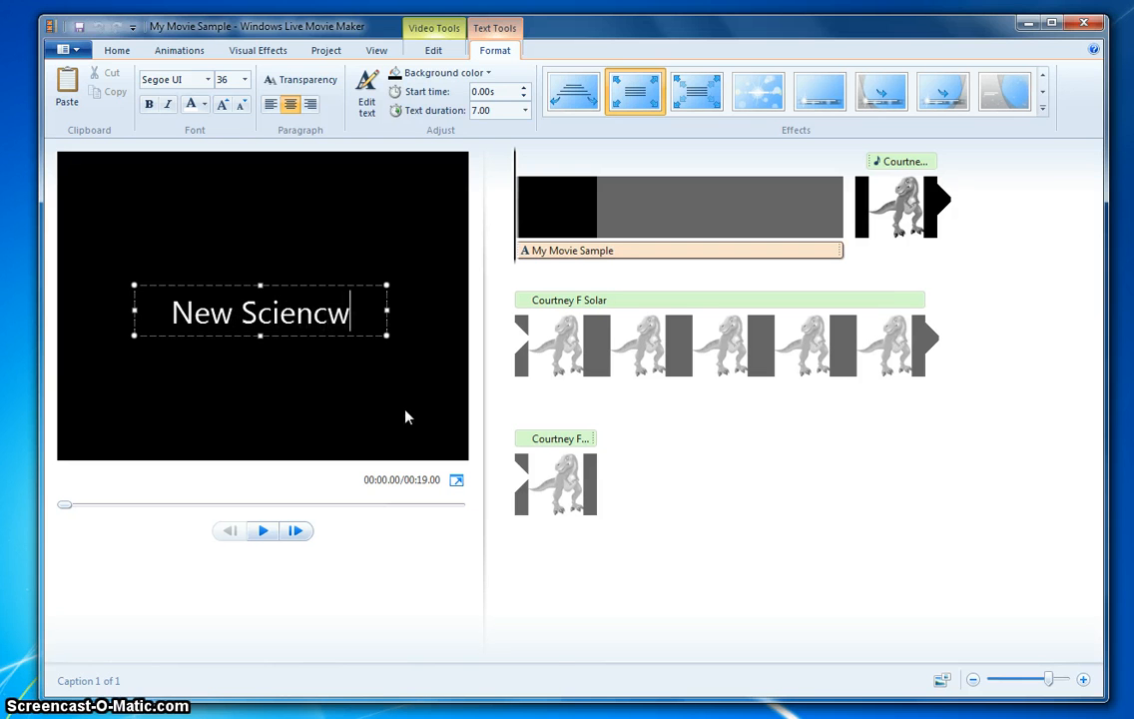
key("BackSpace")
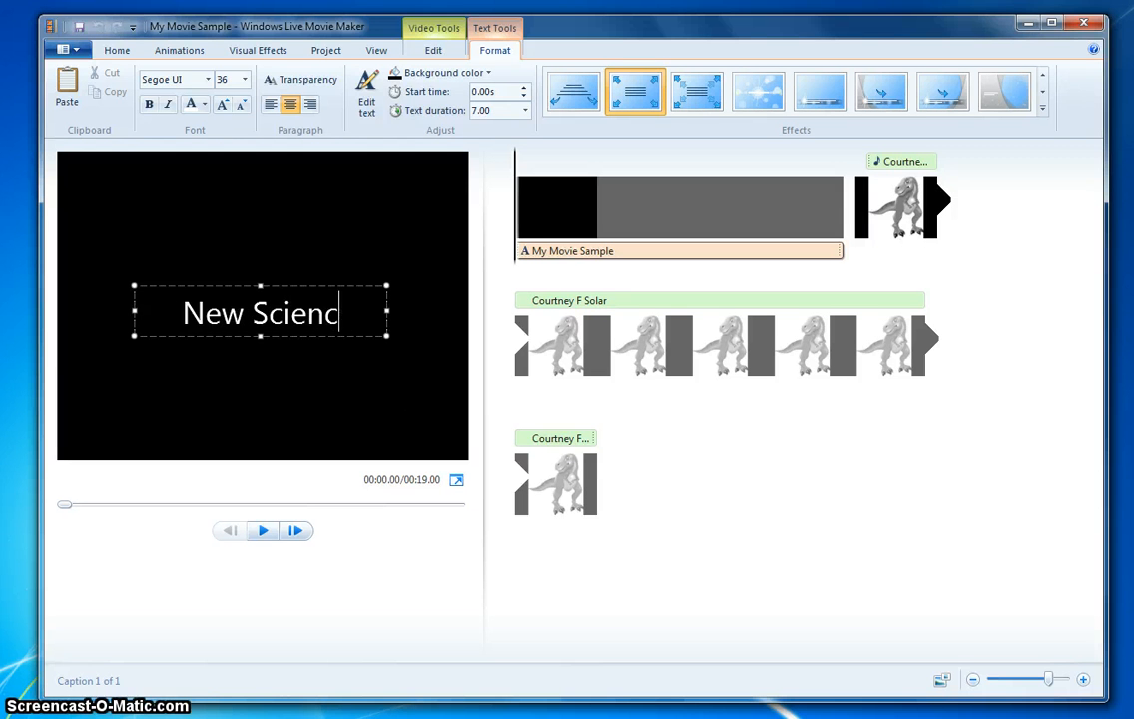
type("e")
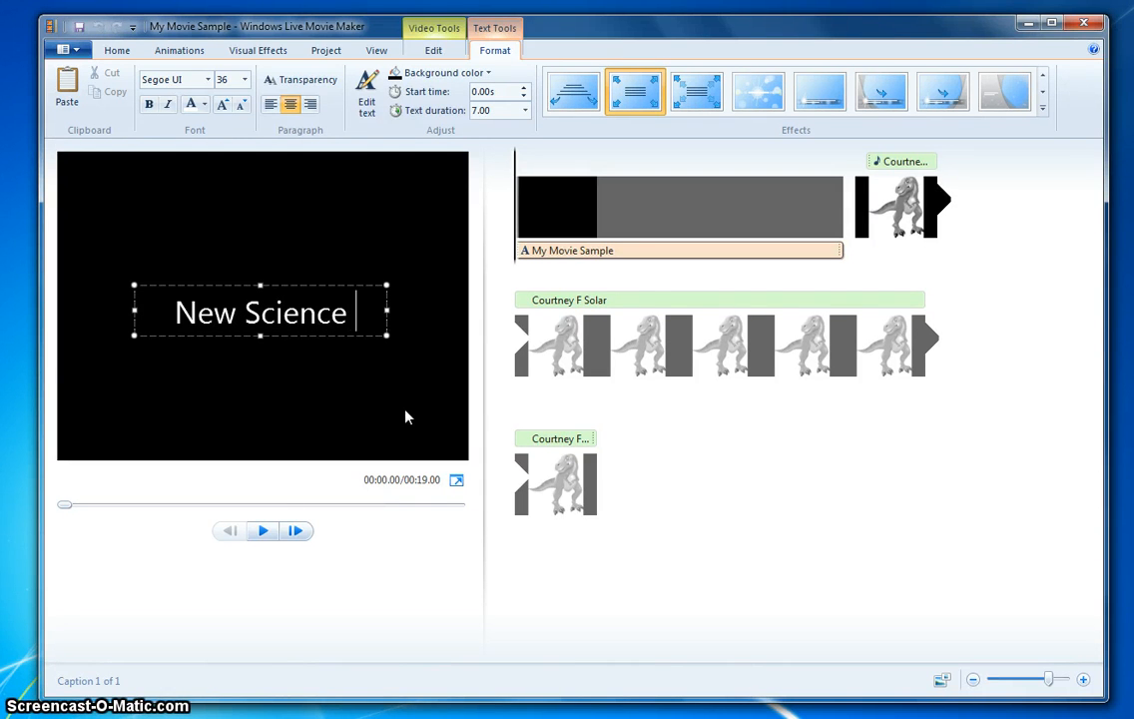
type(" Video")
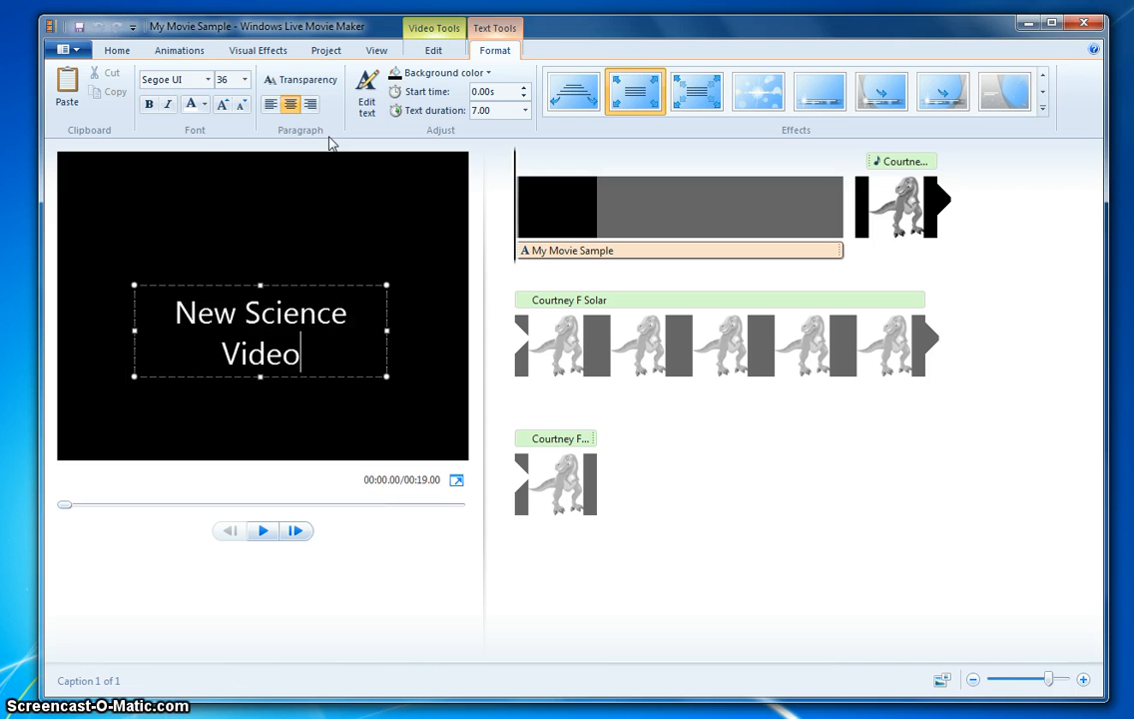
- Color the title text yellow and set its font size to 48
left_click(204, 104)
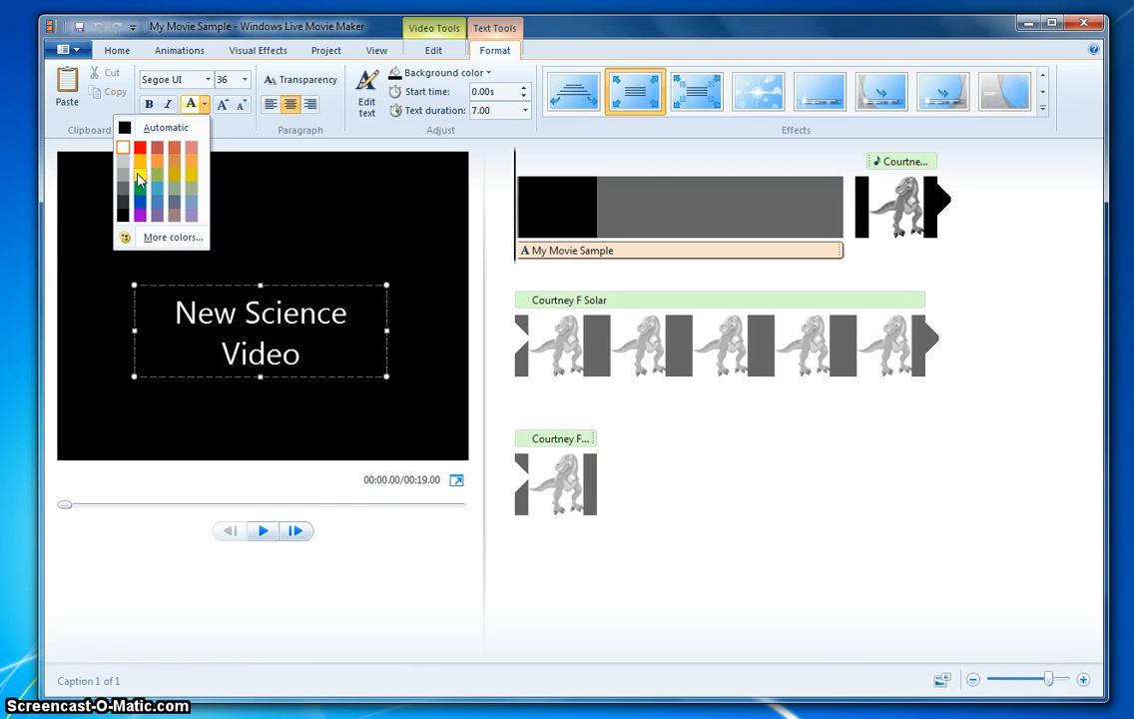
left_click(139, 178)
left_click(246, 82)
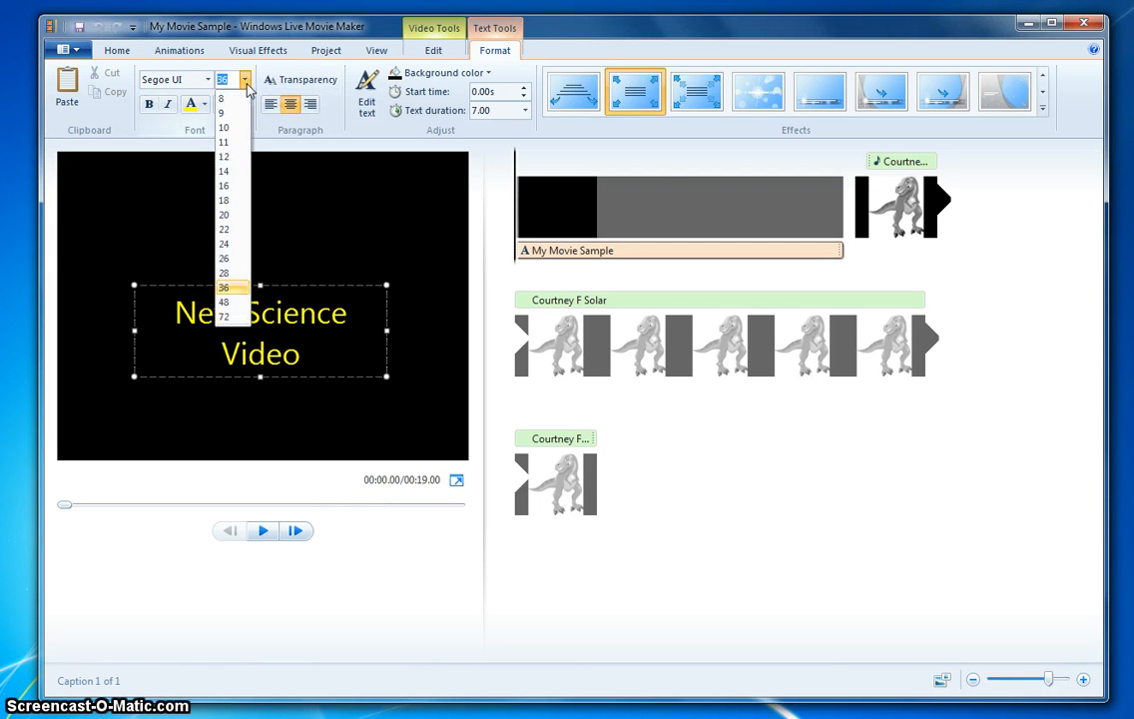
left_click(228, 304)
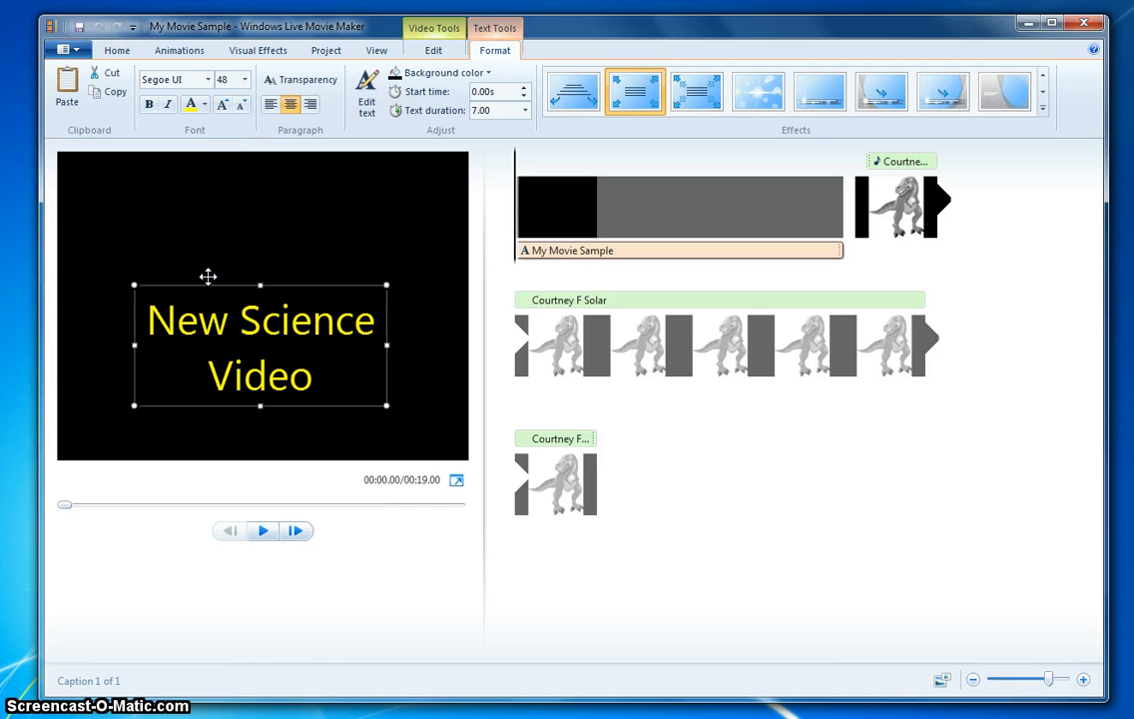
- Move the title box to the top of the frame and widen it so the text fits on one line
left_click_drag(208, 273, 145, 170)
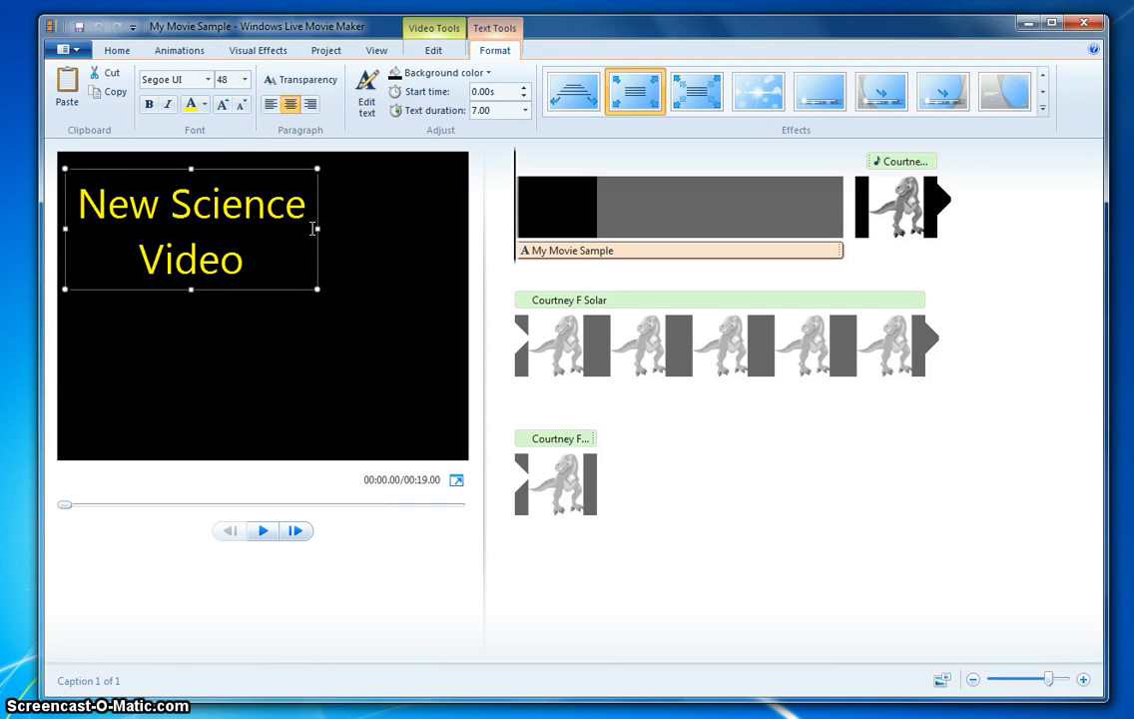
left_click_drag(312, 229, 461, 230)
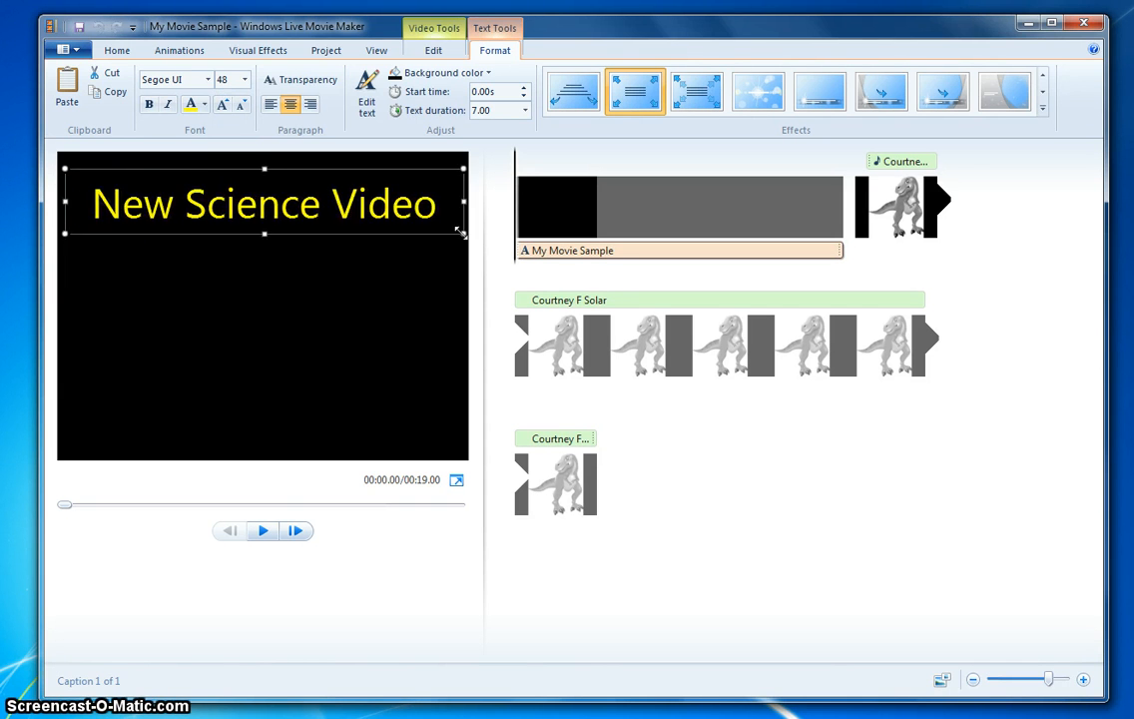
left_click_drag(349, 170, 347, 163)
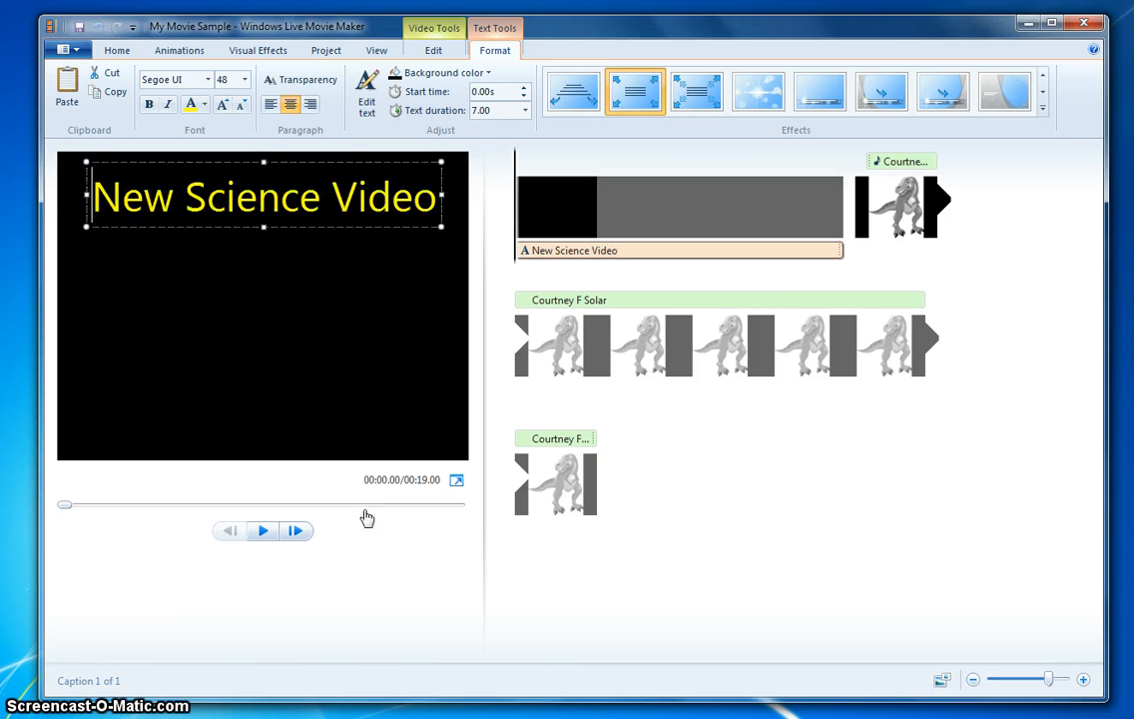
- Add a byline beginning "By: Mr." a few lines below the title text
key("Home")
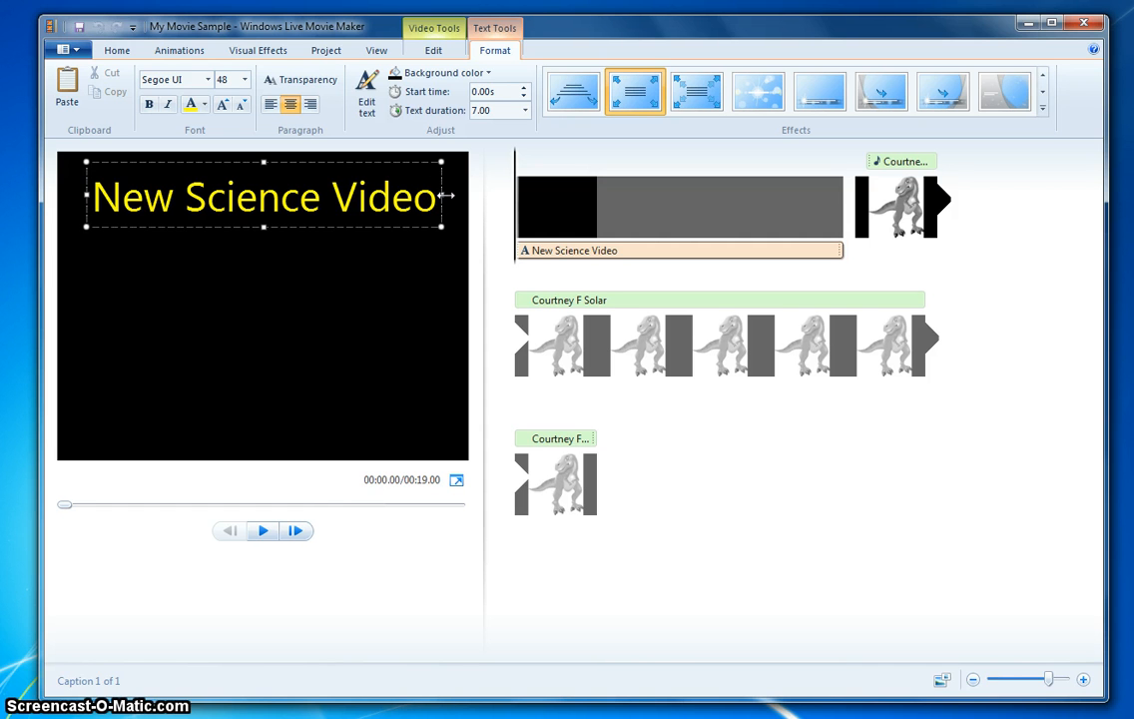
key("Return")
key("Return")
key("Return")
key("Return")
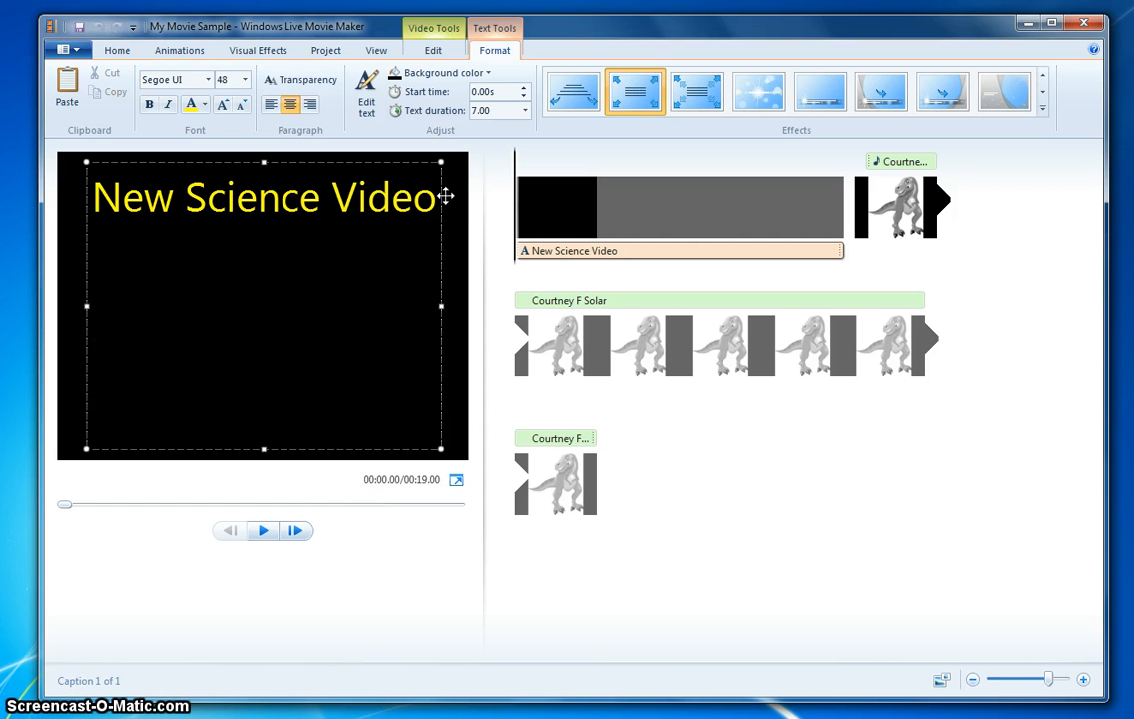
type("By: M")
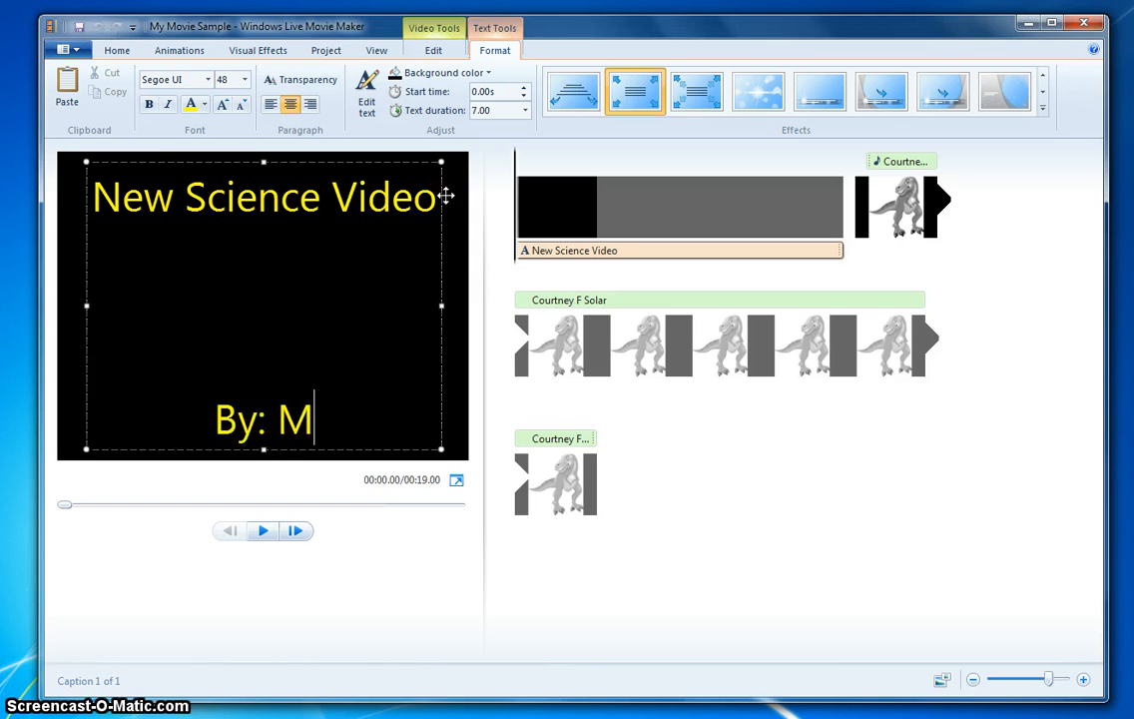
type("r.")
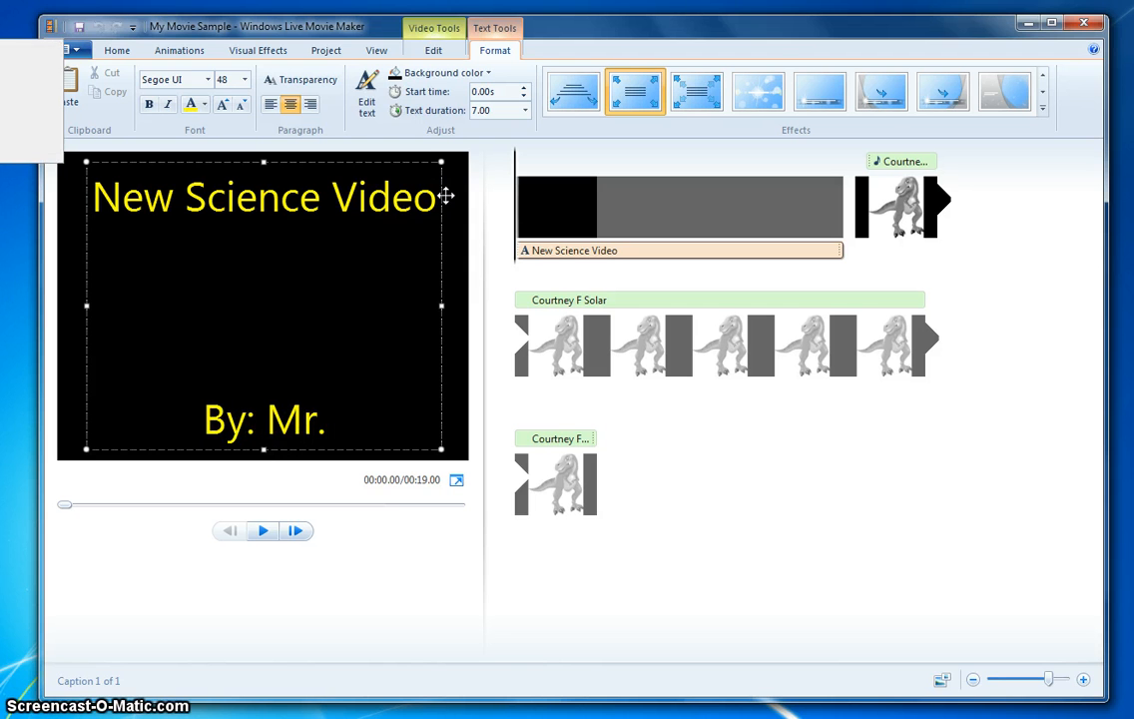
- Remove one blank line above the byline and complete it with the author's surname
key("alt+F4")
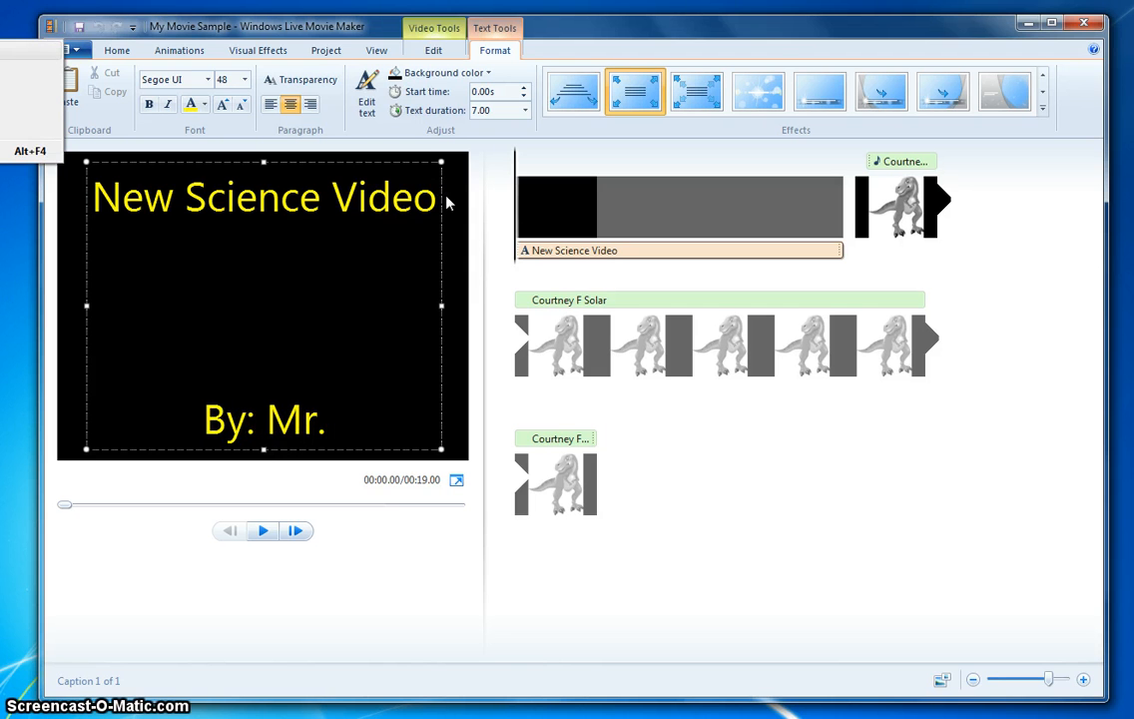
left_click(322, 419)
left_click(331, 427)
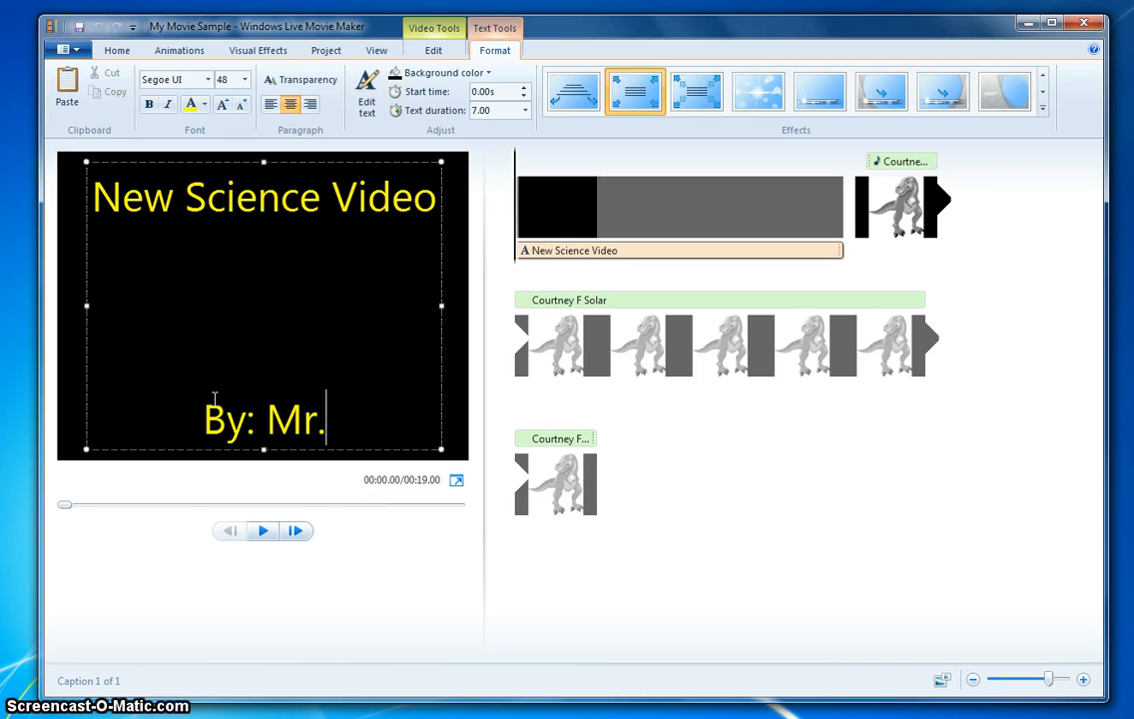
key("BackSpace")
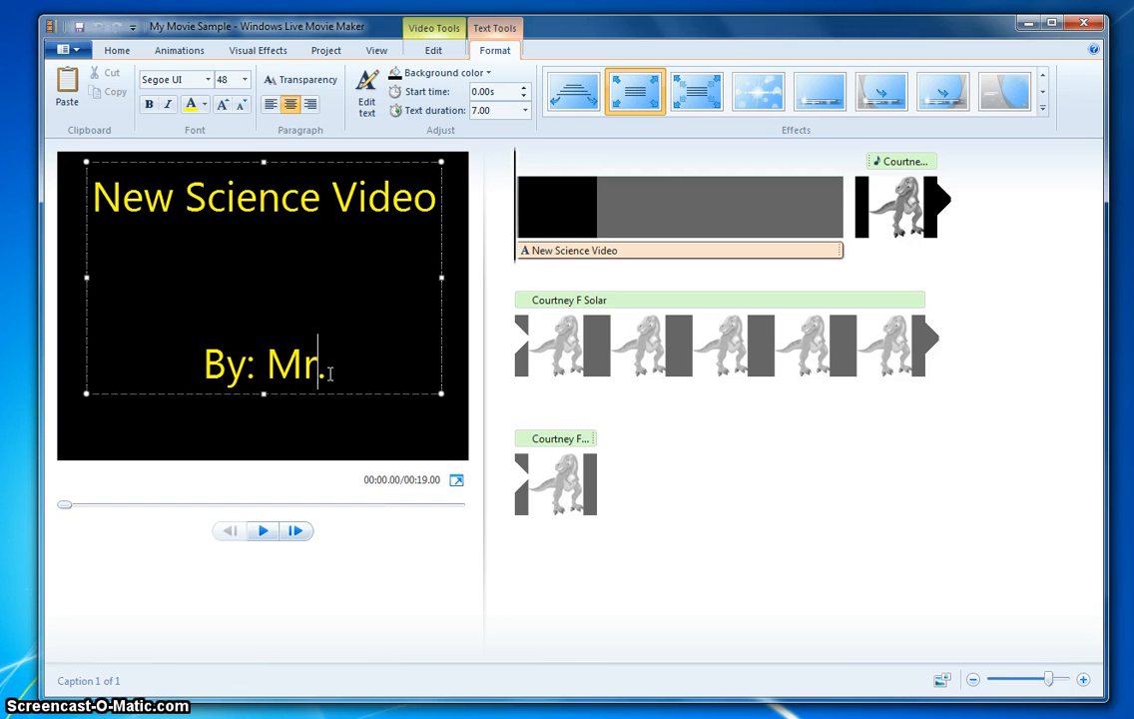
left_click(338, 377)
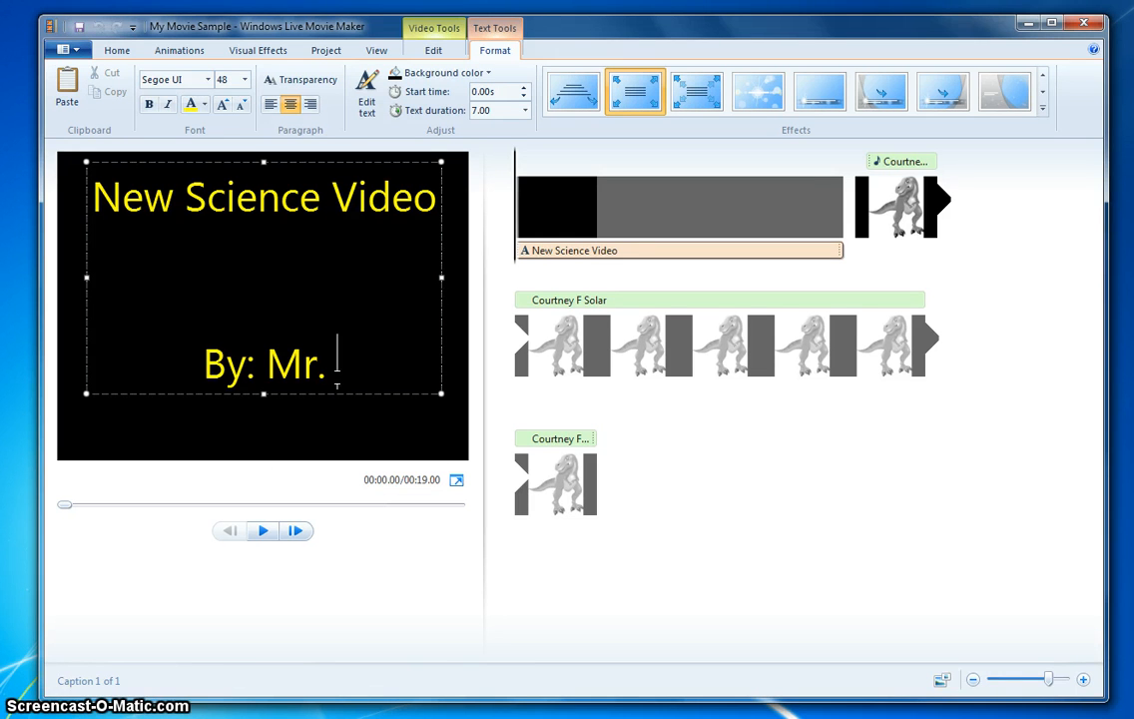
type("A")
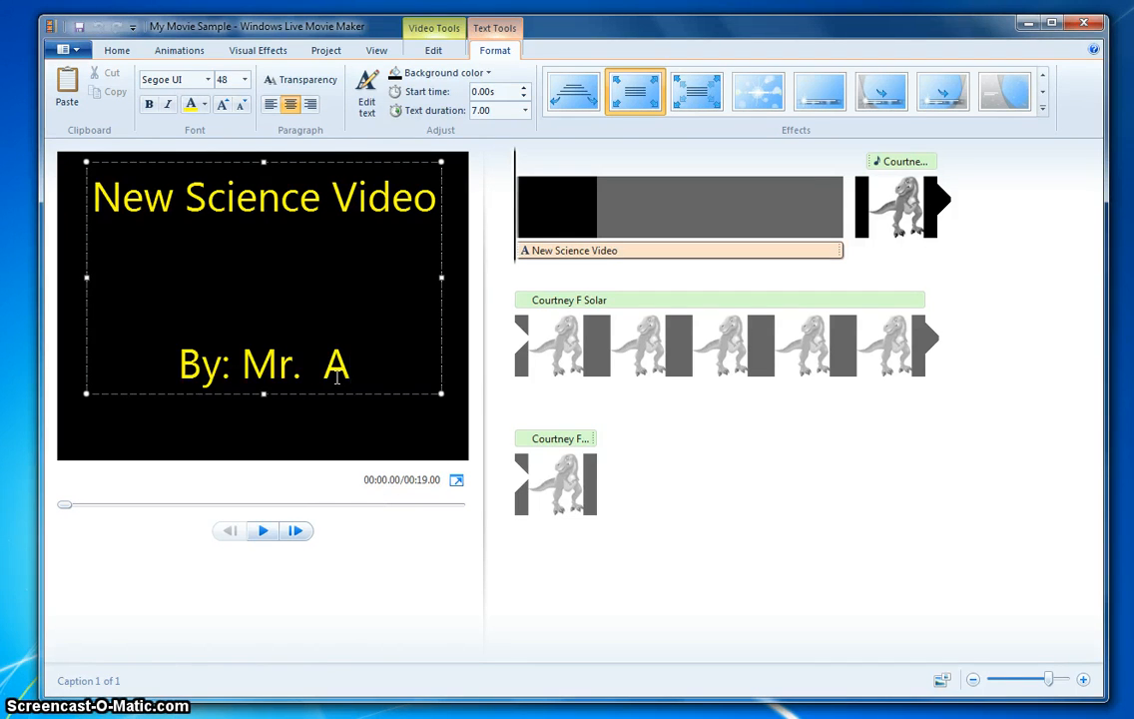
type("llen")
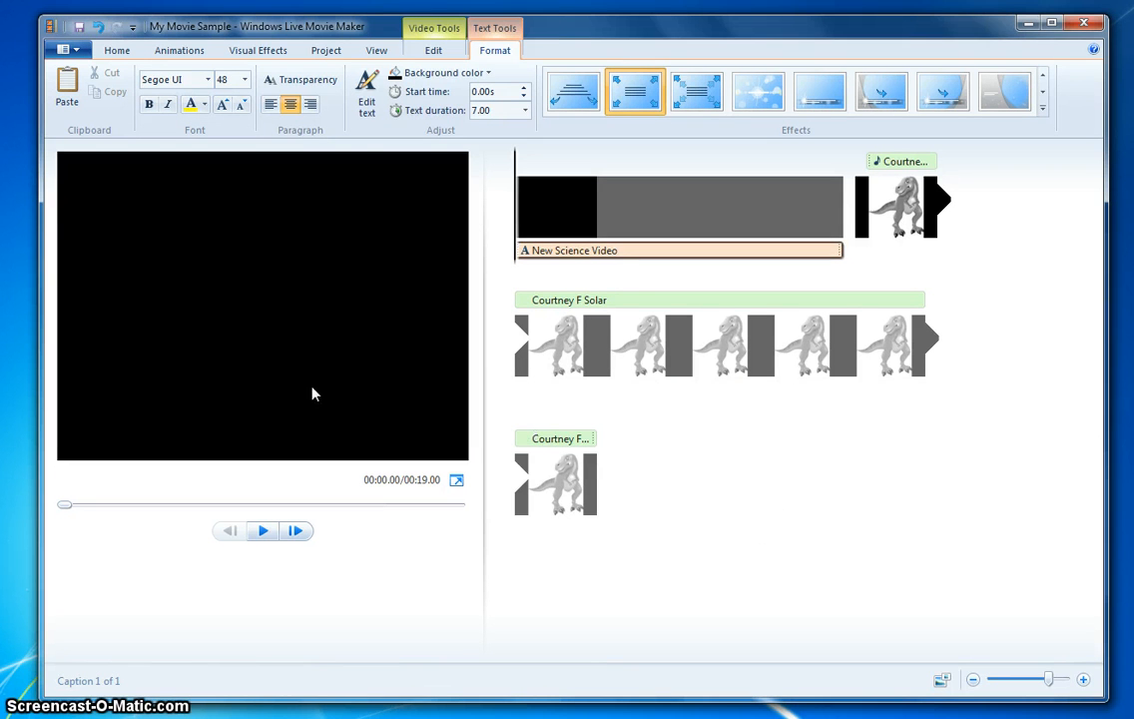
- Deselect the text box and play the title clip in the preview
left_click(313, 390)
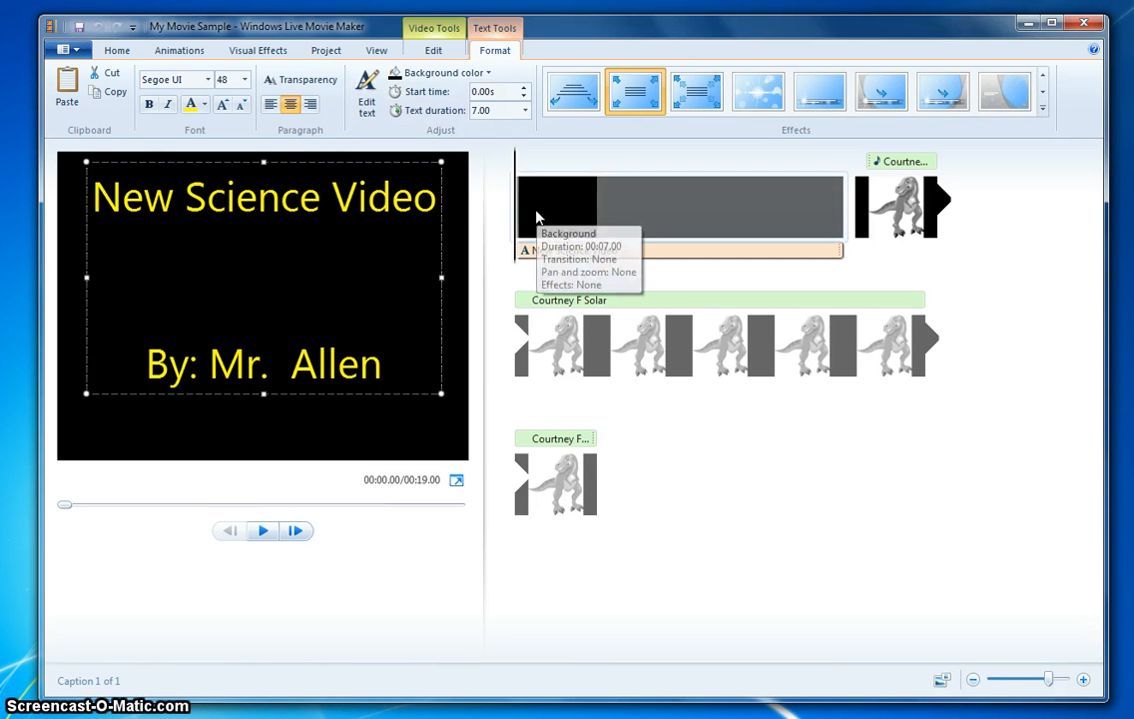
left_click(264, 530)
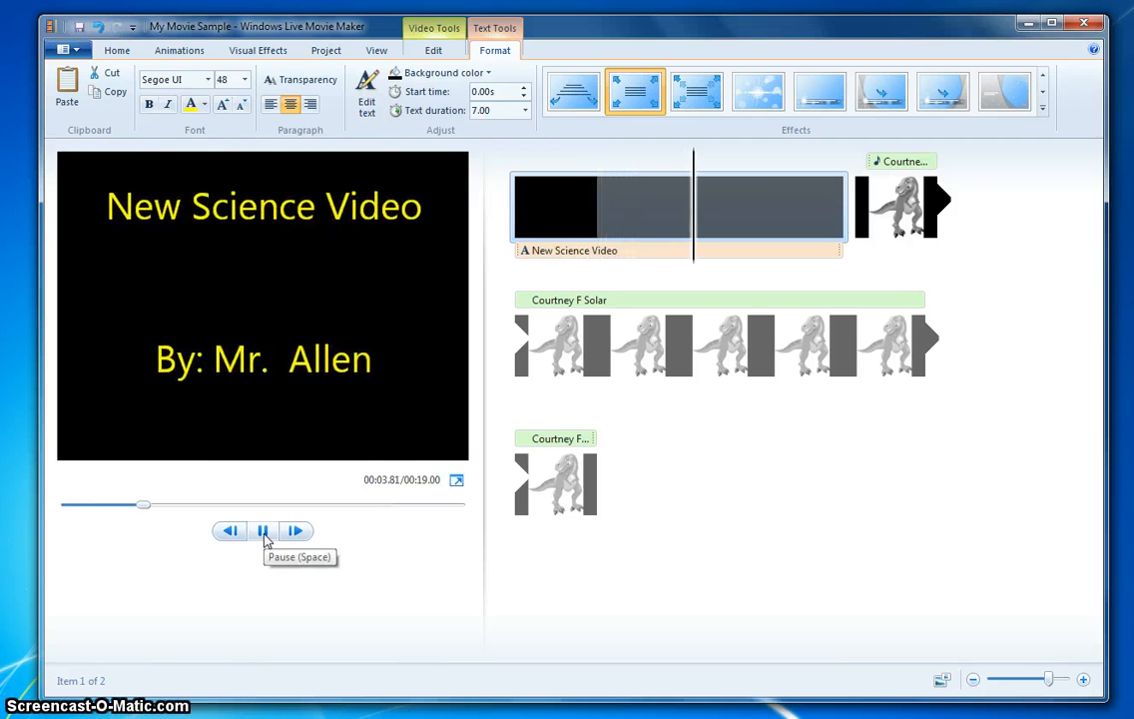
left_click(264, 531)
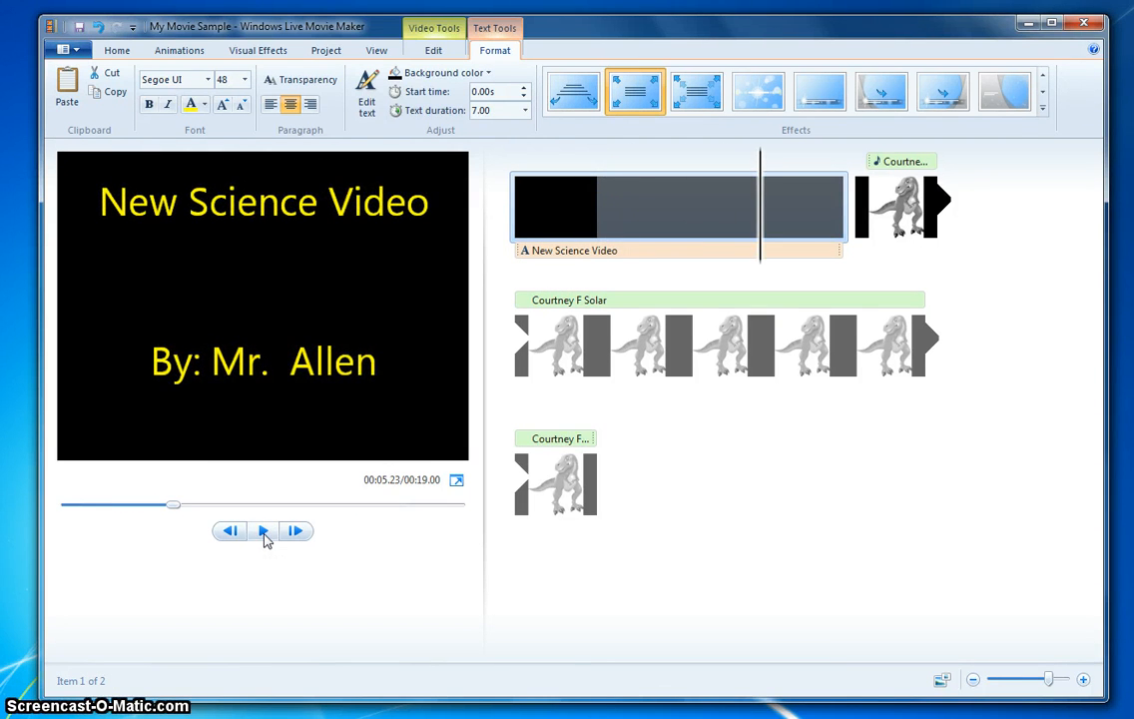
- Set the title text's duration to 5.00 seconds
left_click(571, 228)
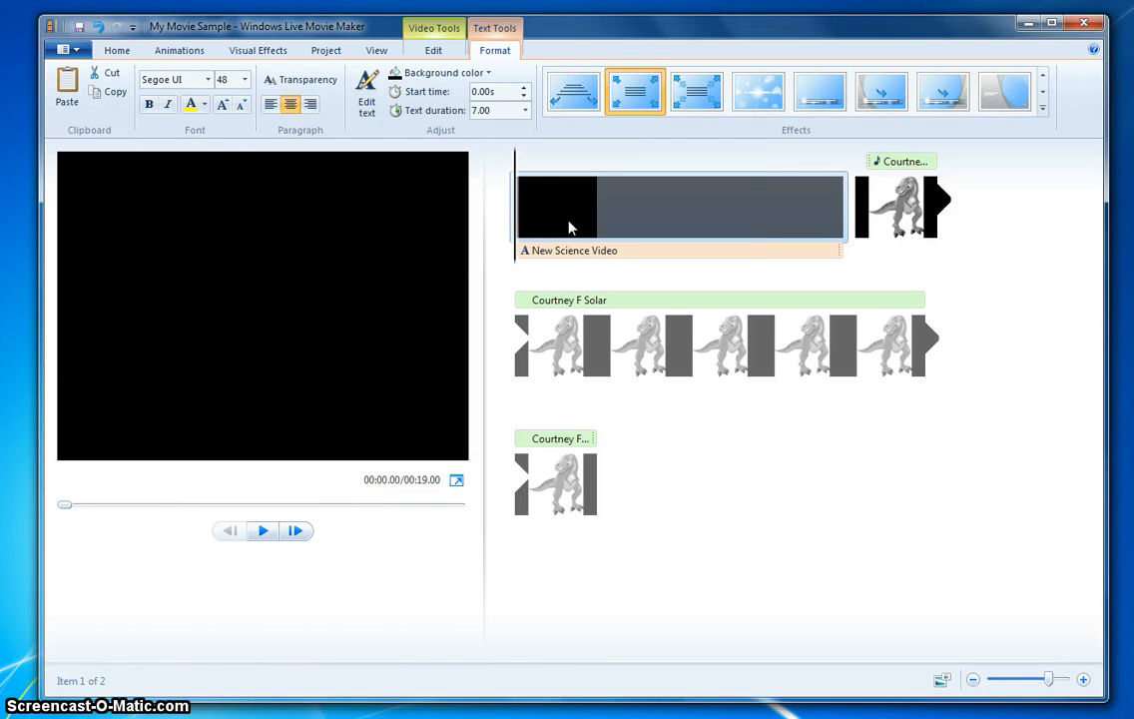
left_click(524, 112)
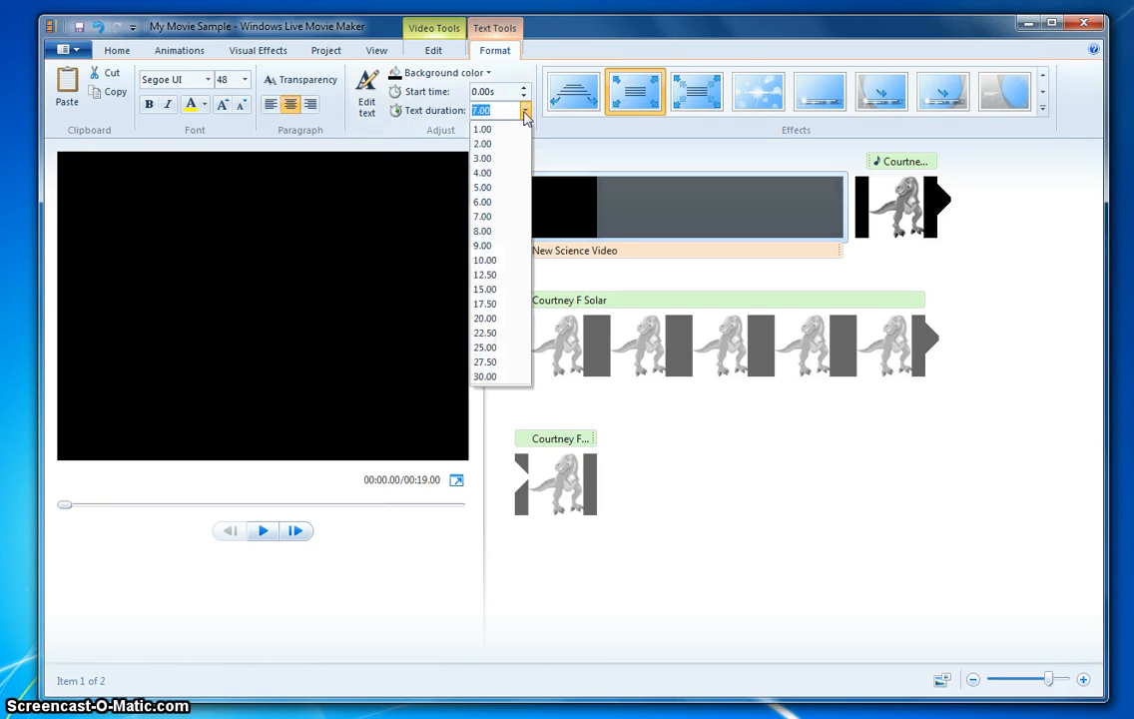
left_click(500, 190)
left_click(620, 257)
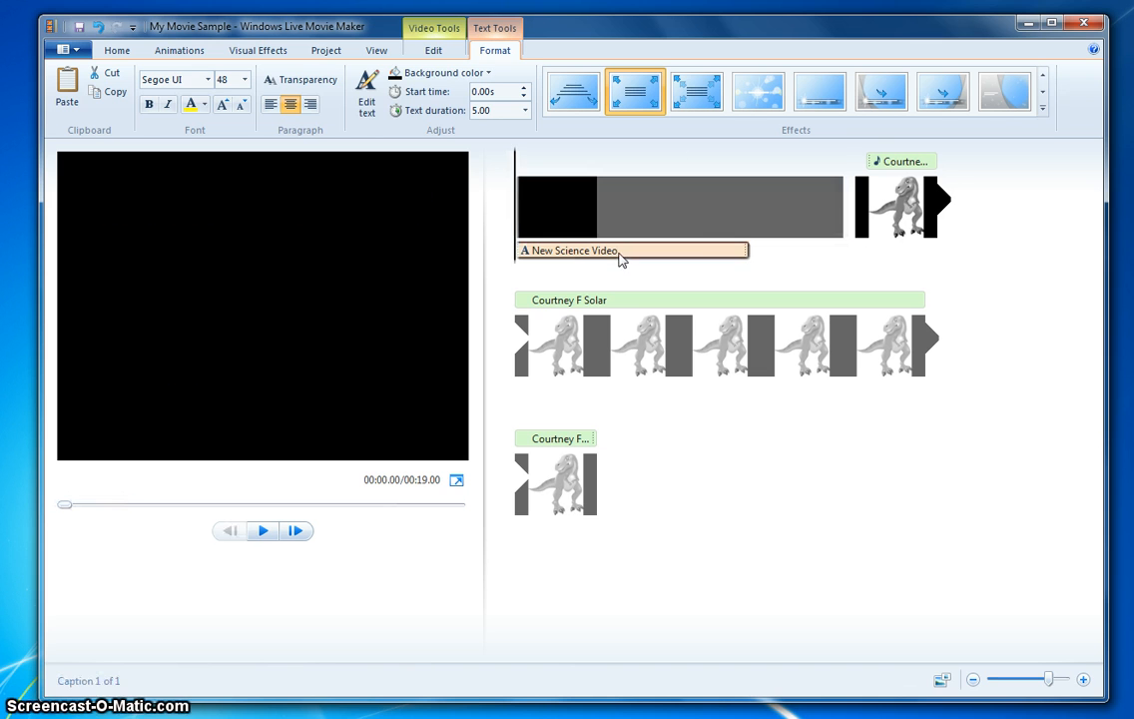
- Set the title clip's own duration to 5.00 seconds
left_click(678, 222)
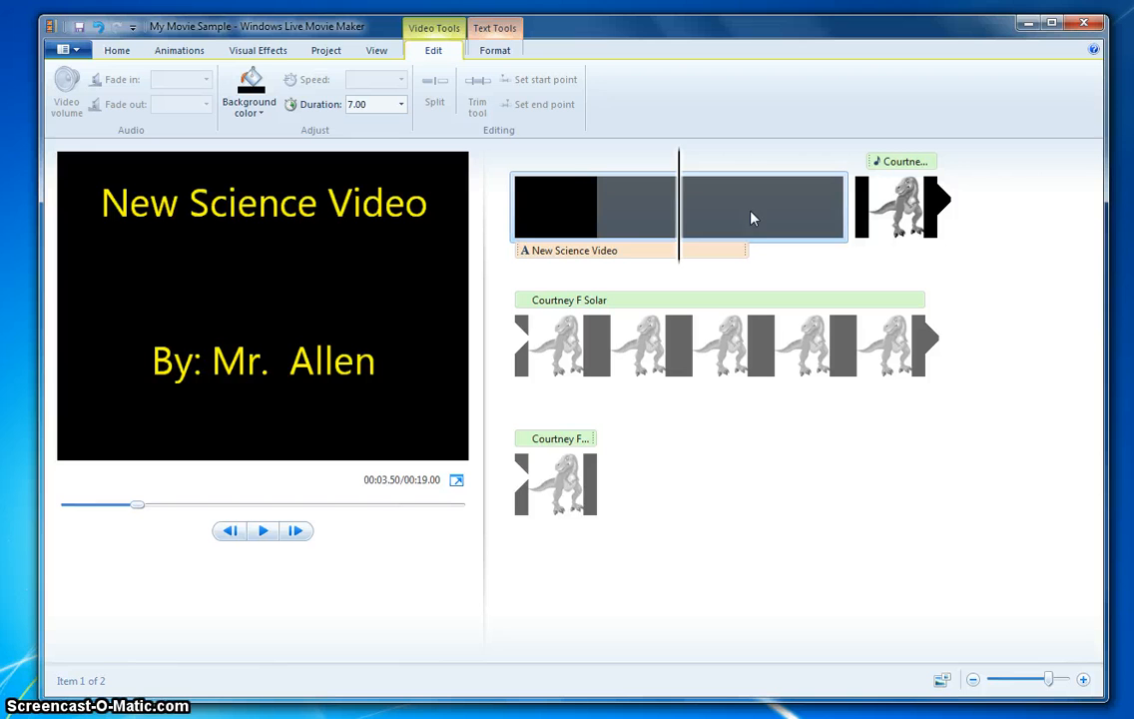
left_click(645, 204)
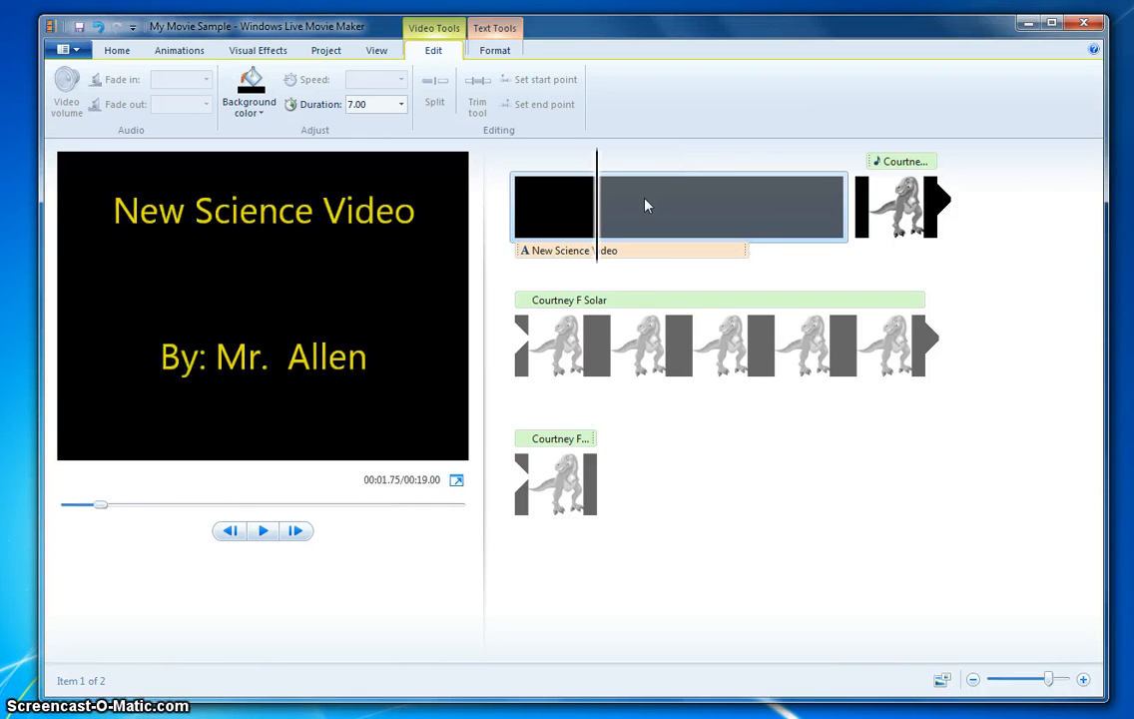
left_click(549, 204)
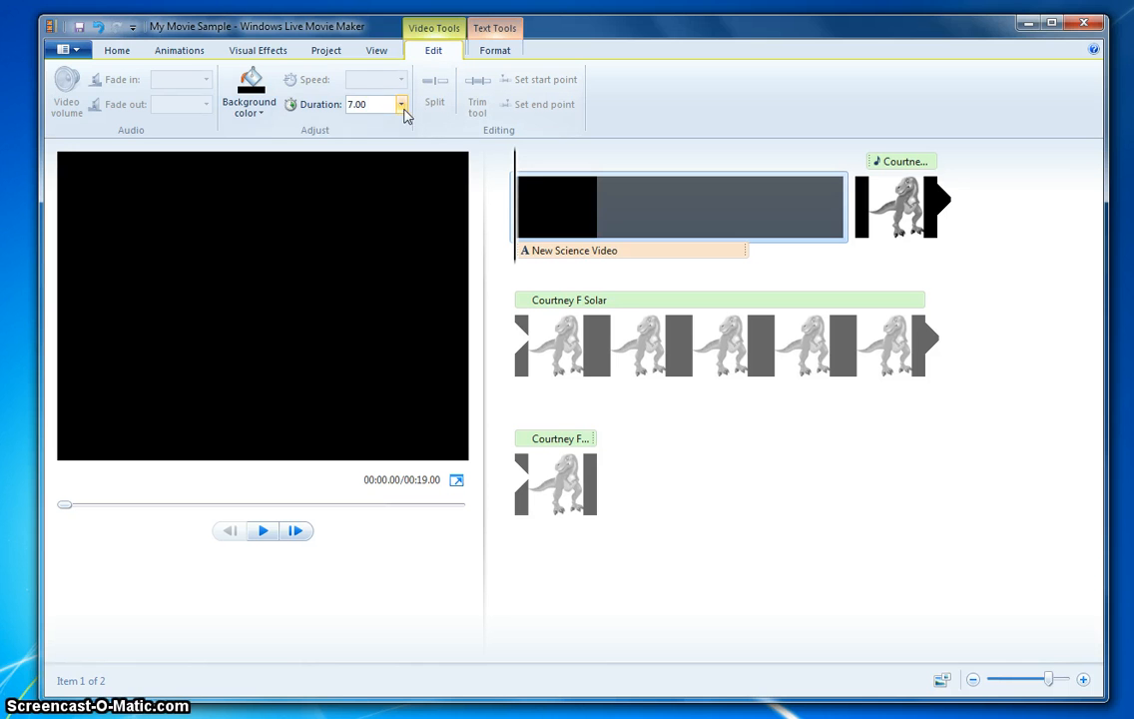
left_click(400, 104)
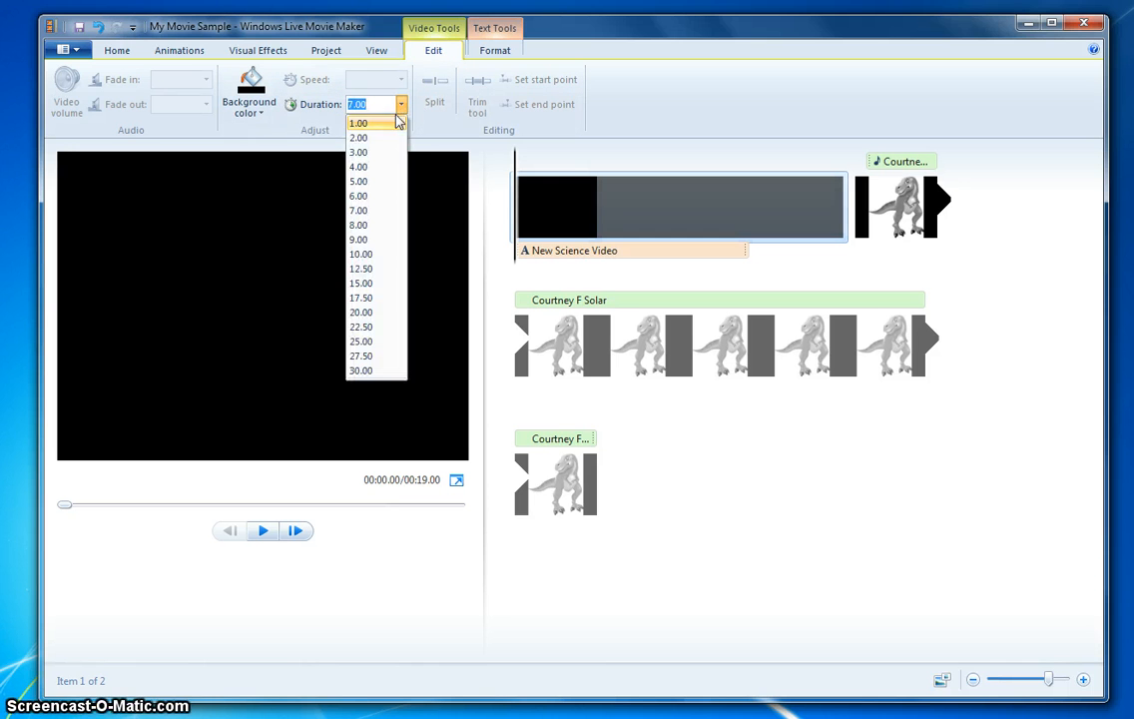
left_click(362, 181)
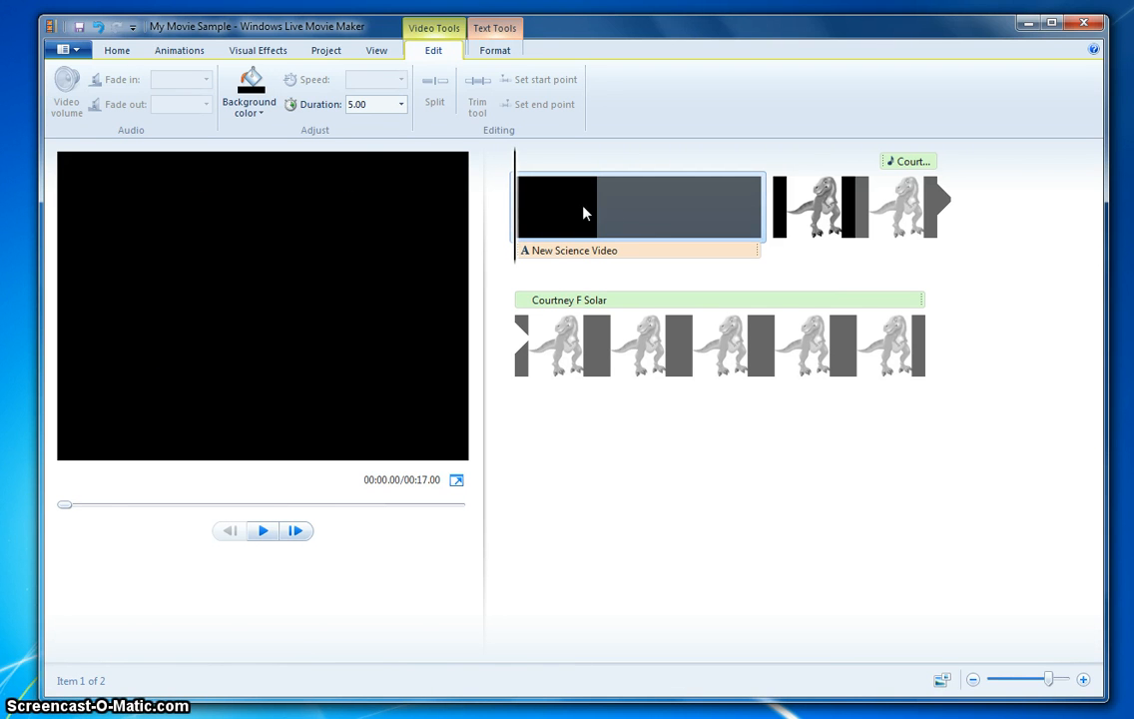
- Change the title clip's background color to a dark red
left_click(268, 115)
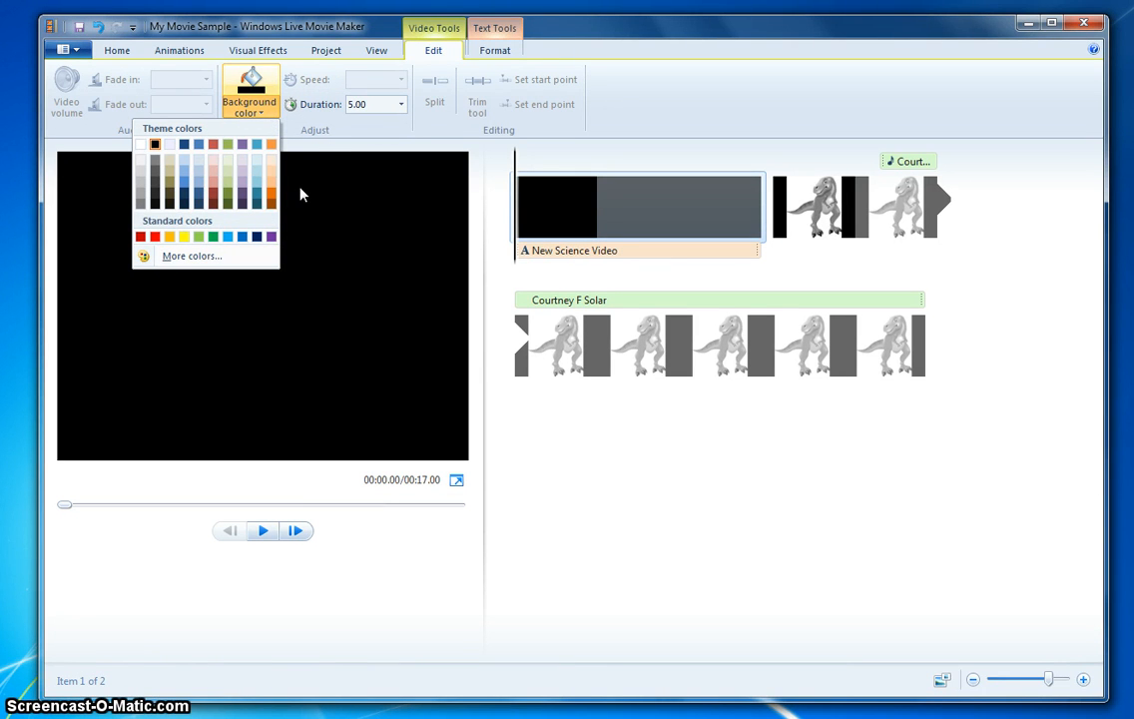
left_click(213, 197)
left_click(547, 252)
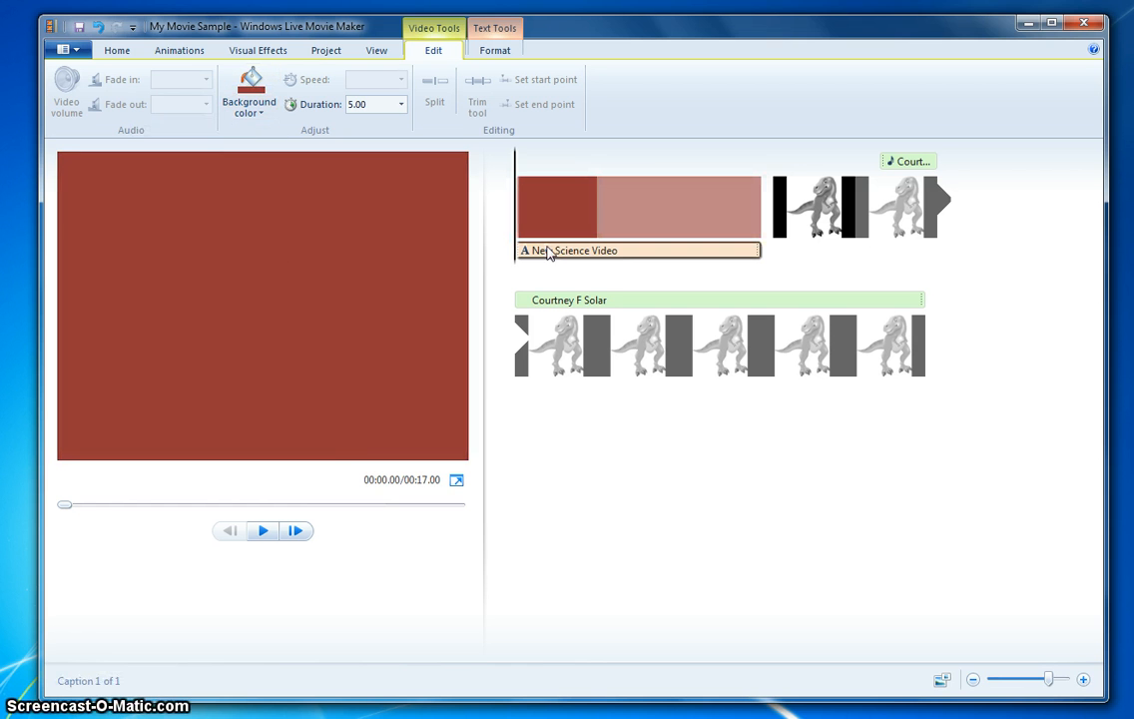
- Play the opening title in the preview to check its look and timing
left_click(116, 50)
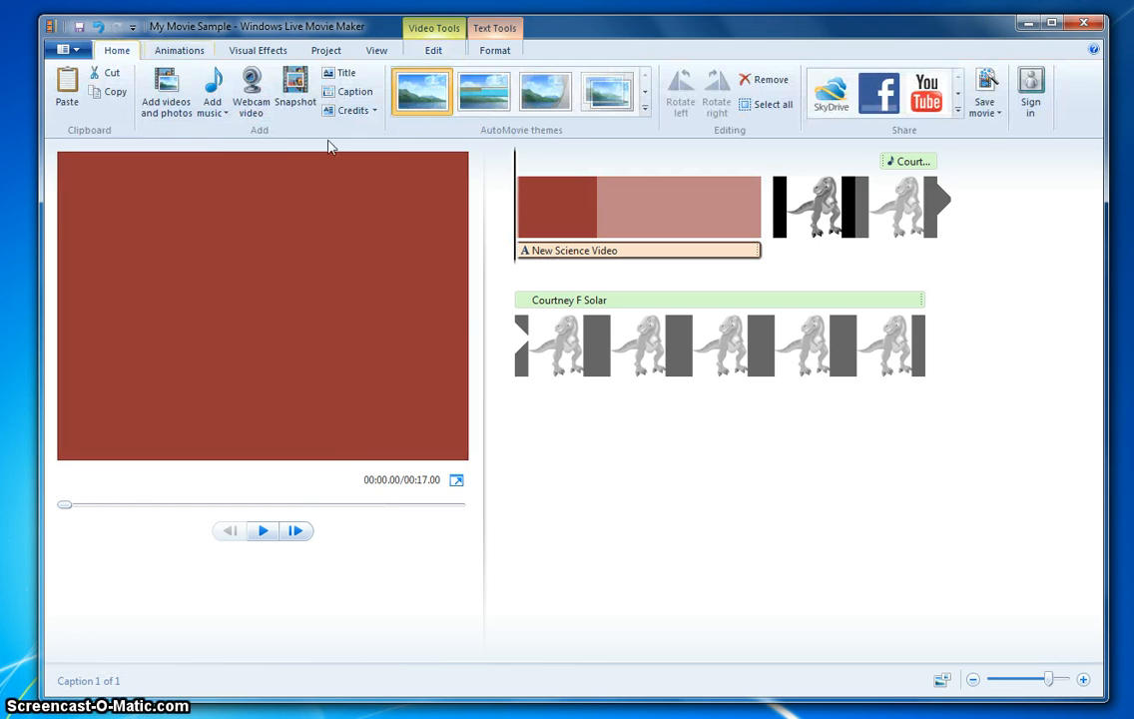
left_click(265, 527)
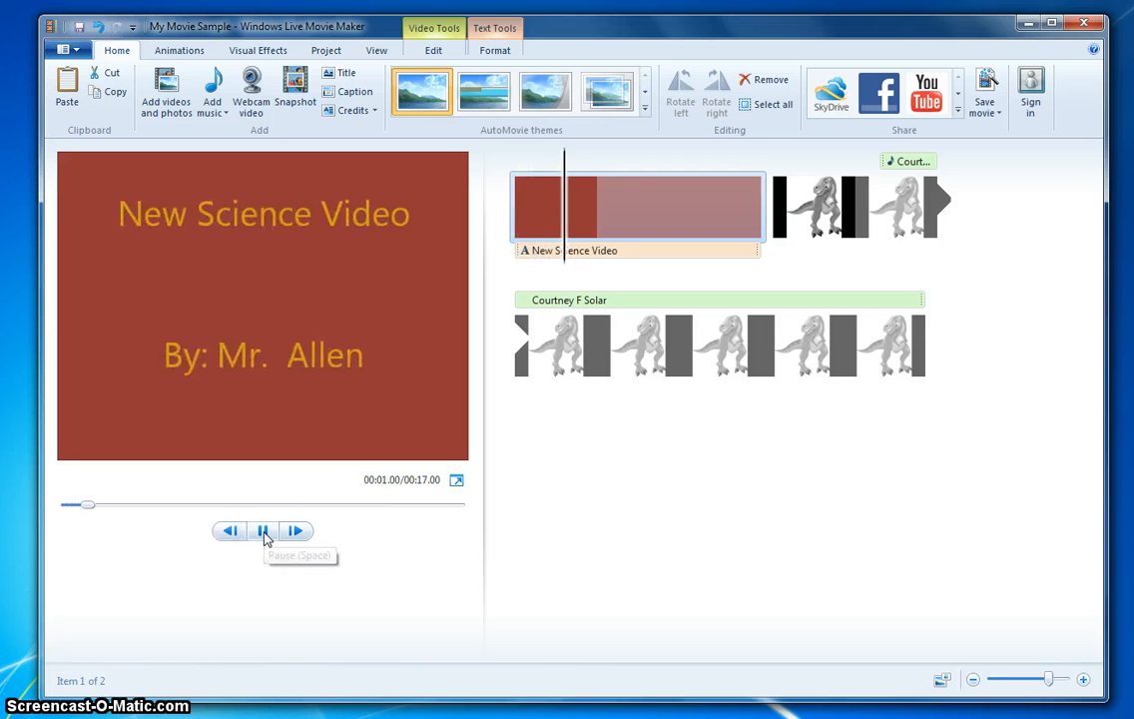
left_click(263, 532)
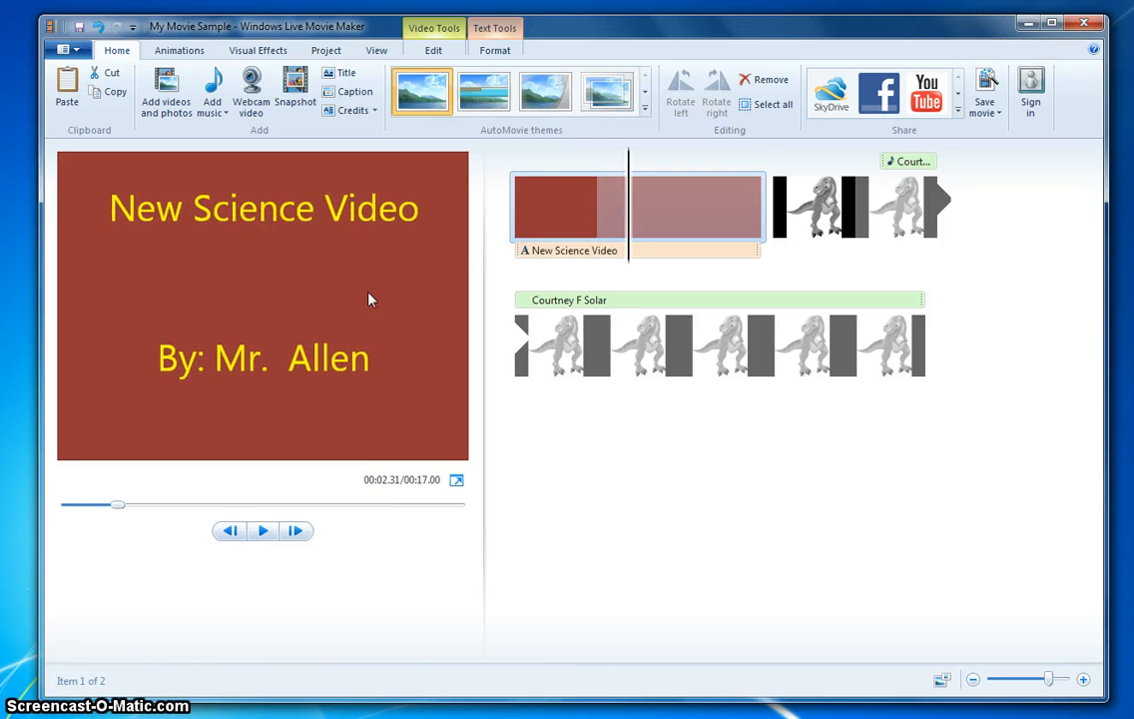
left_click(559, 255)
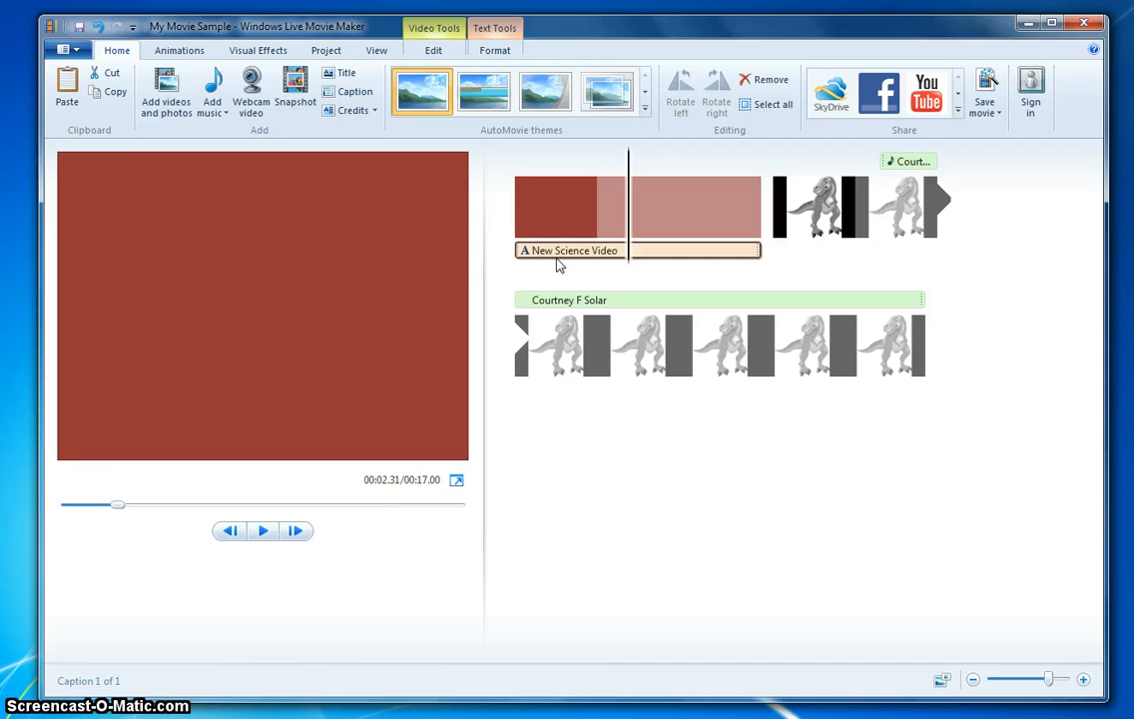
left_click(265, 532)
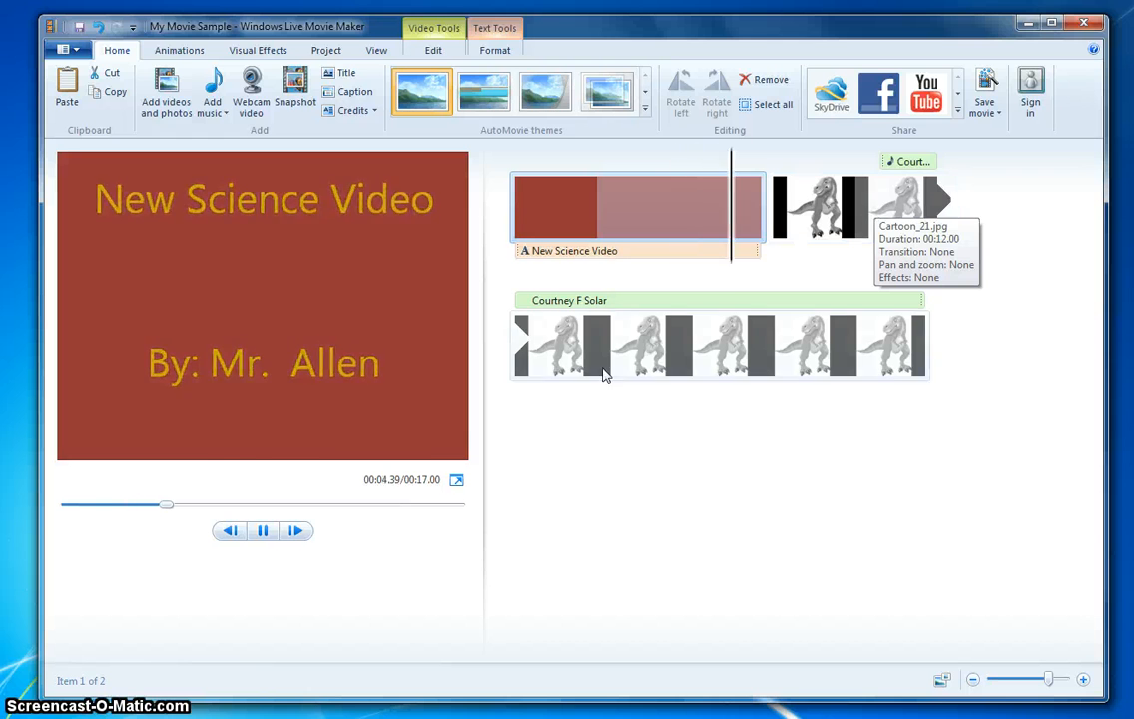
left_click(265, 532)
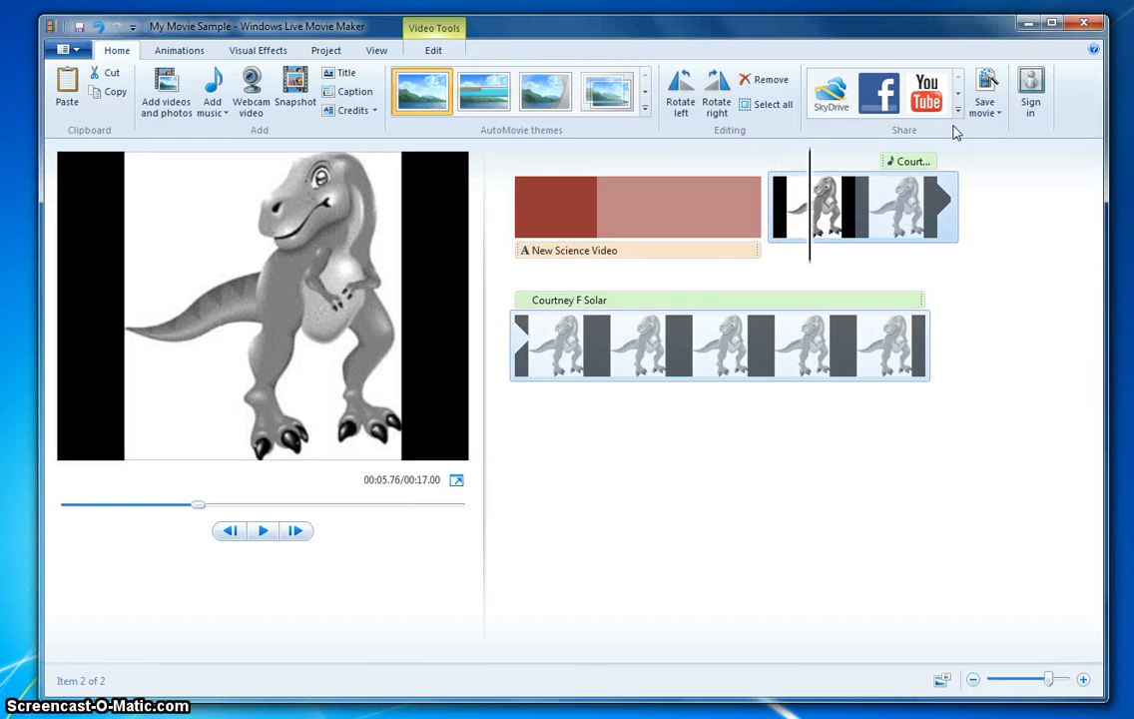
- Move the second music clip earlier so it starts right where the title clip ends
left_click(881, 163)
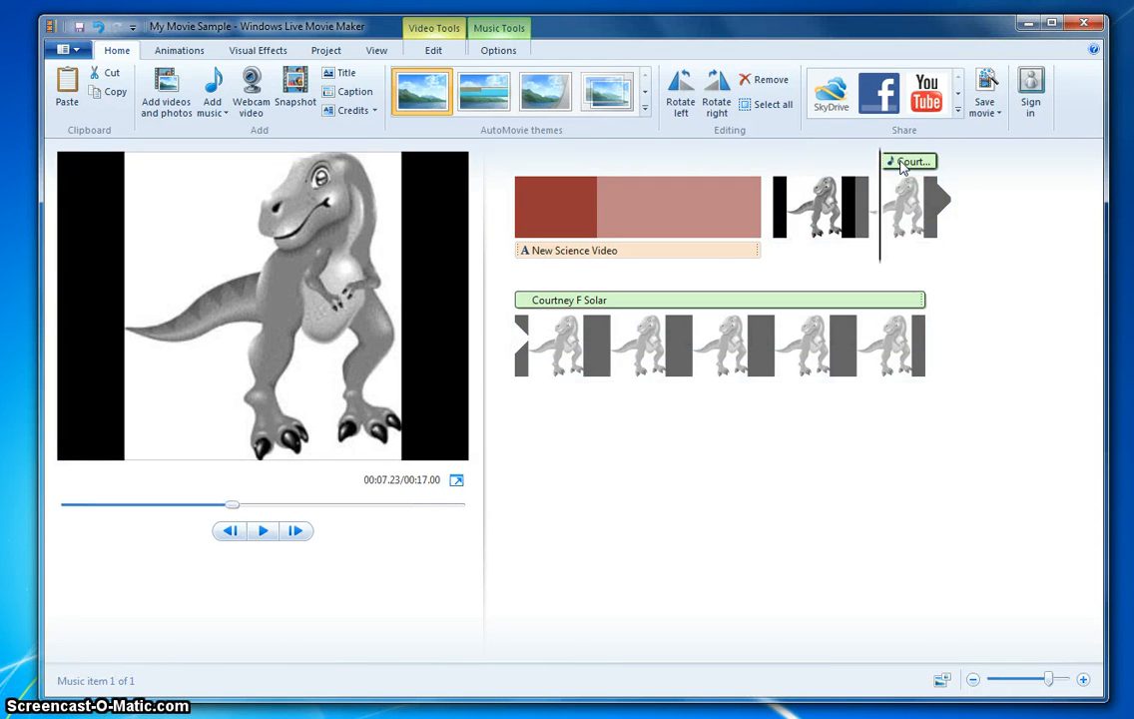
left_click_drag(884, 167, 778, 165)
left_click_drag(895, 171, 780, 175)
left_click(805, 210)
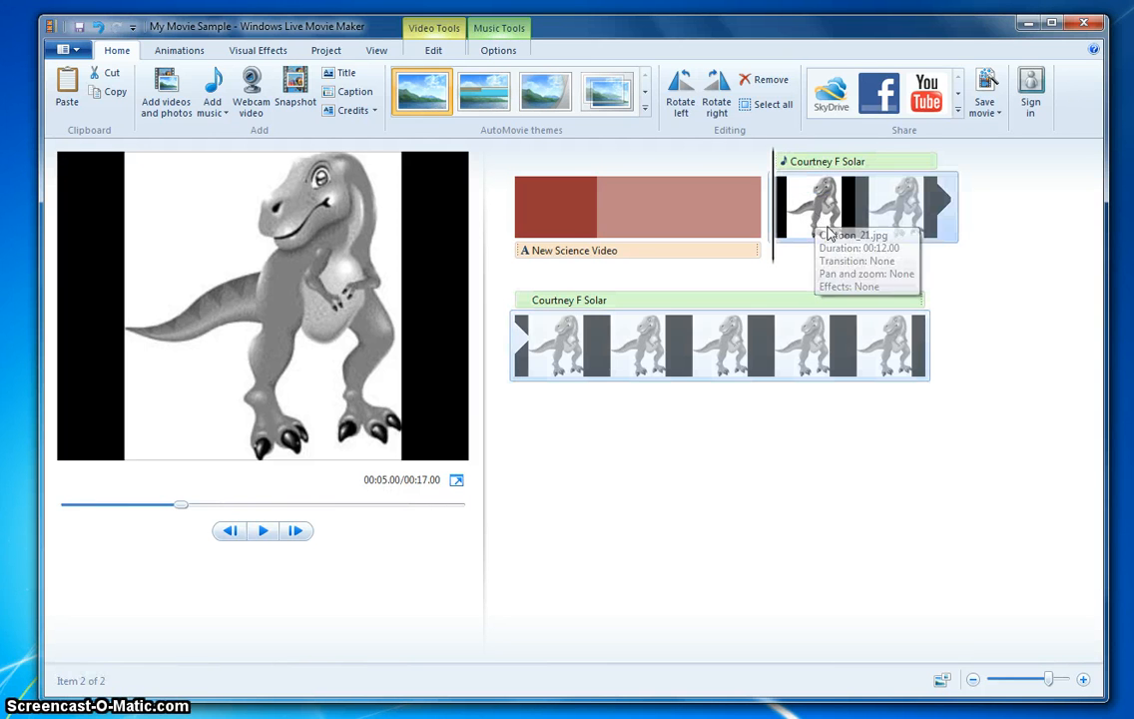
- Review the music clip's start time and scrub through to the end of the project
left_click(761, 356)
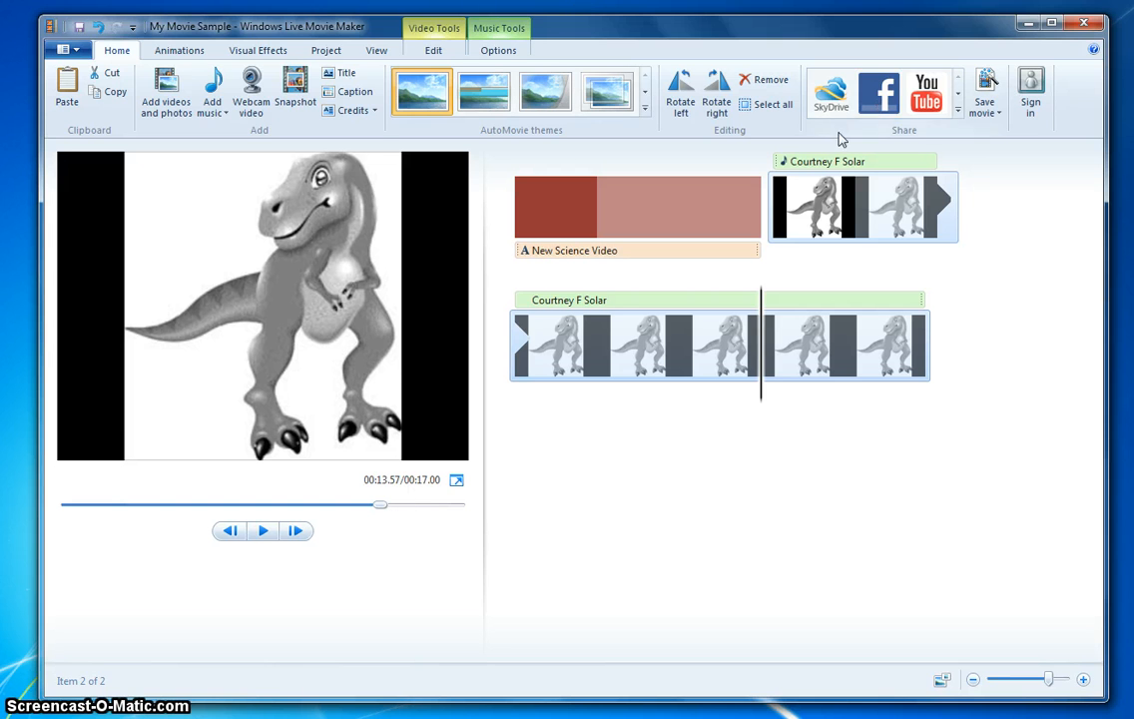
left_click(829, 168)
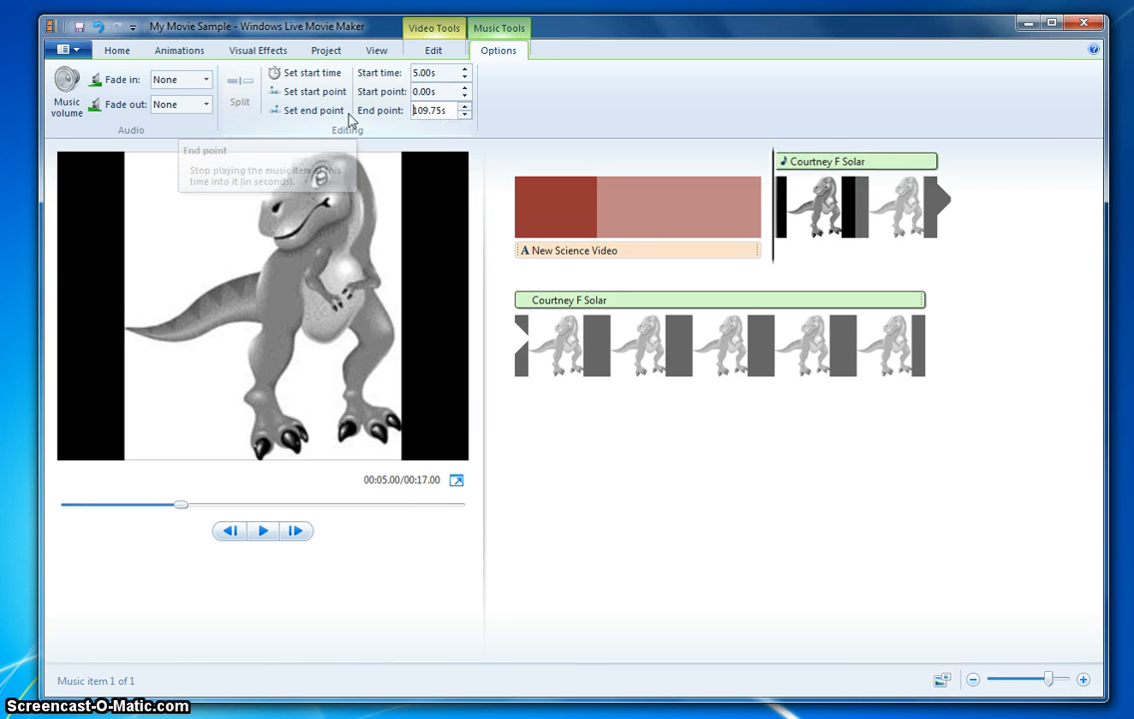
left_click(868, 361)
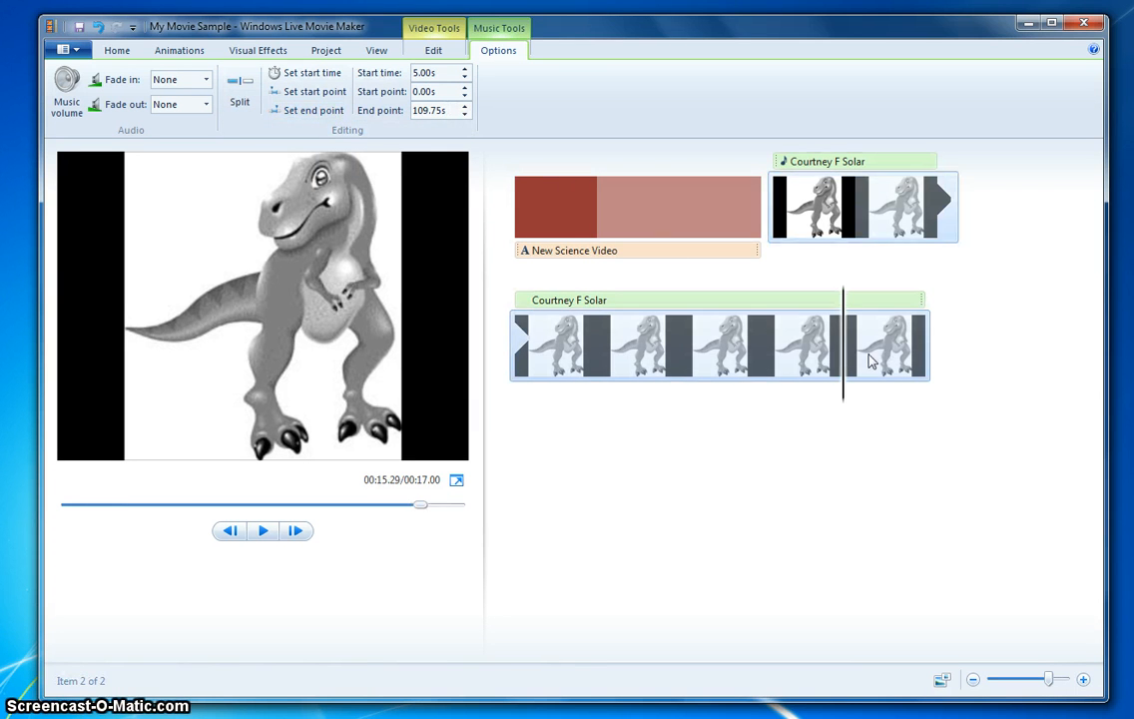
left_click_drag(844, 344, 930, 355)
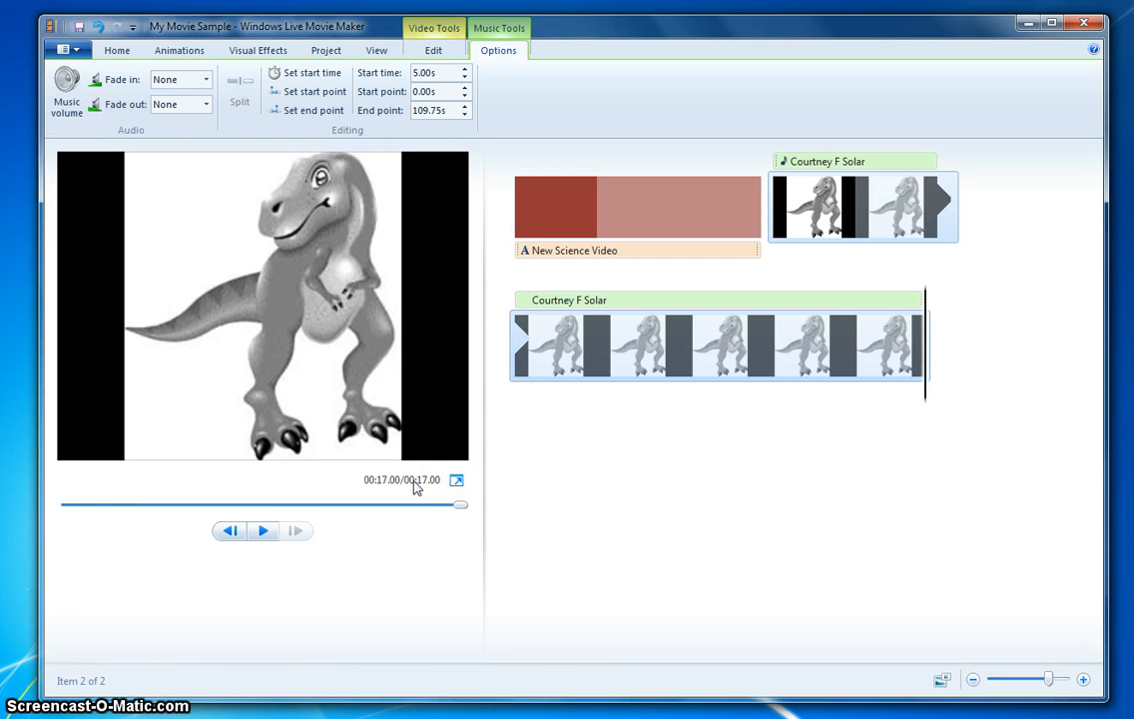
- Set the music clip's end point to 17 and then 16 seconds, and play the preview
left_click(914, 341)
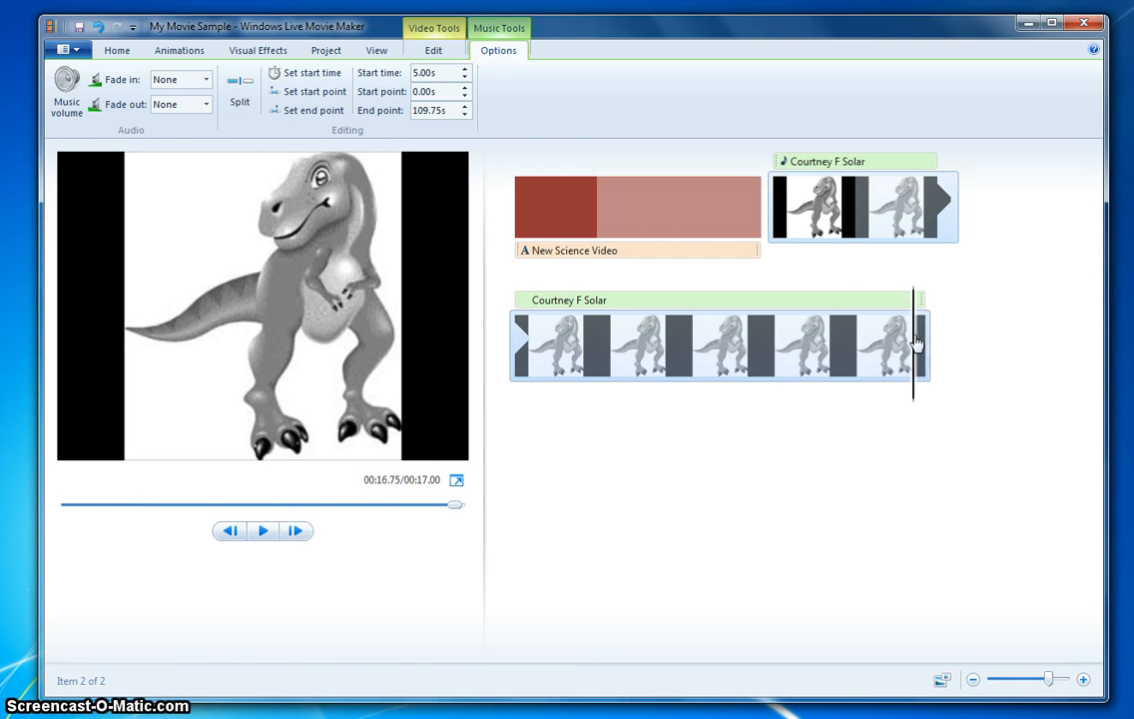
left_click(439, 110)
type("17")
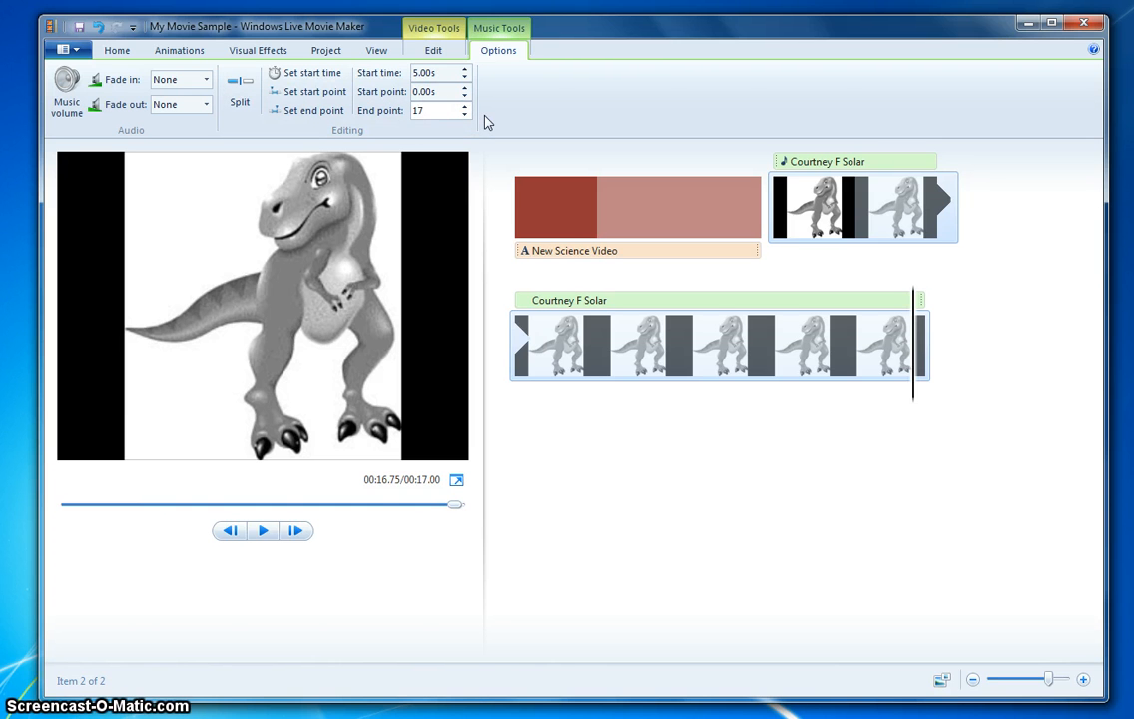
key("Return")
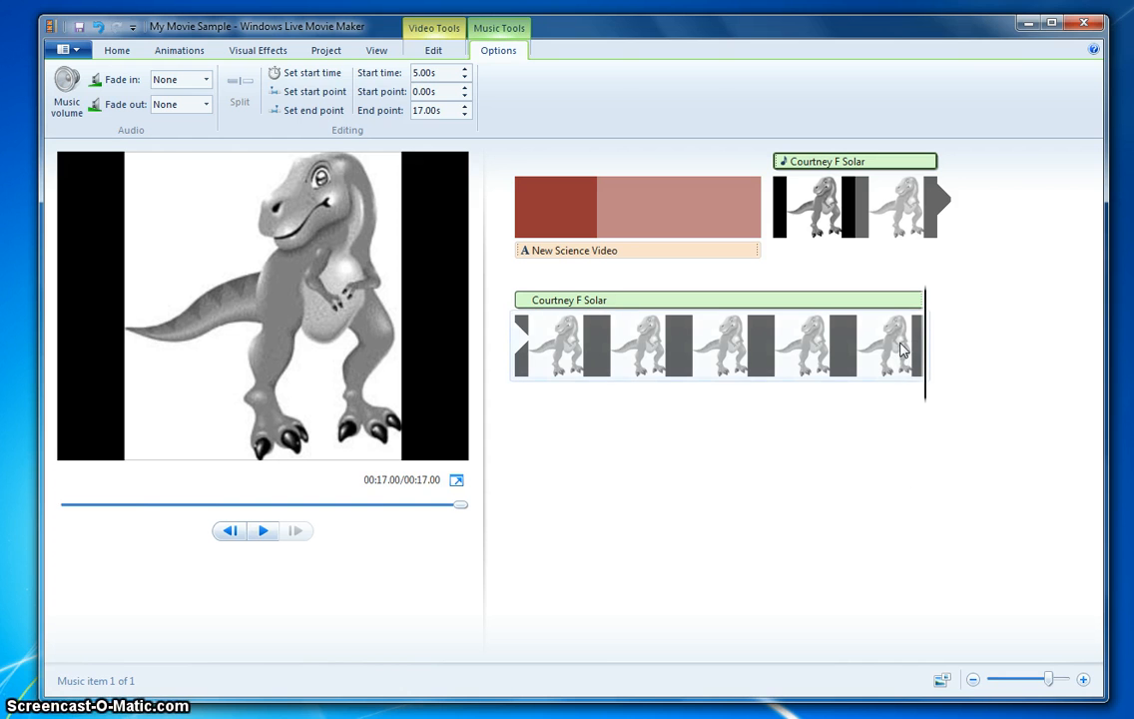
left_click(446, 110)
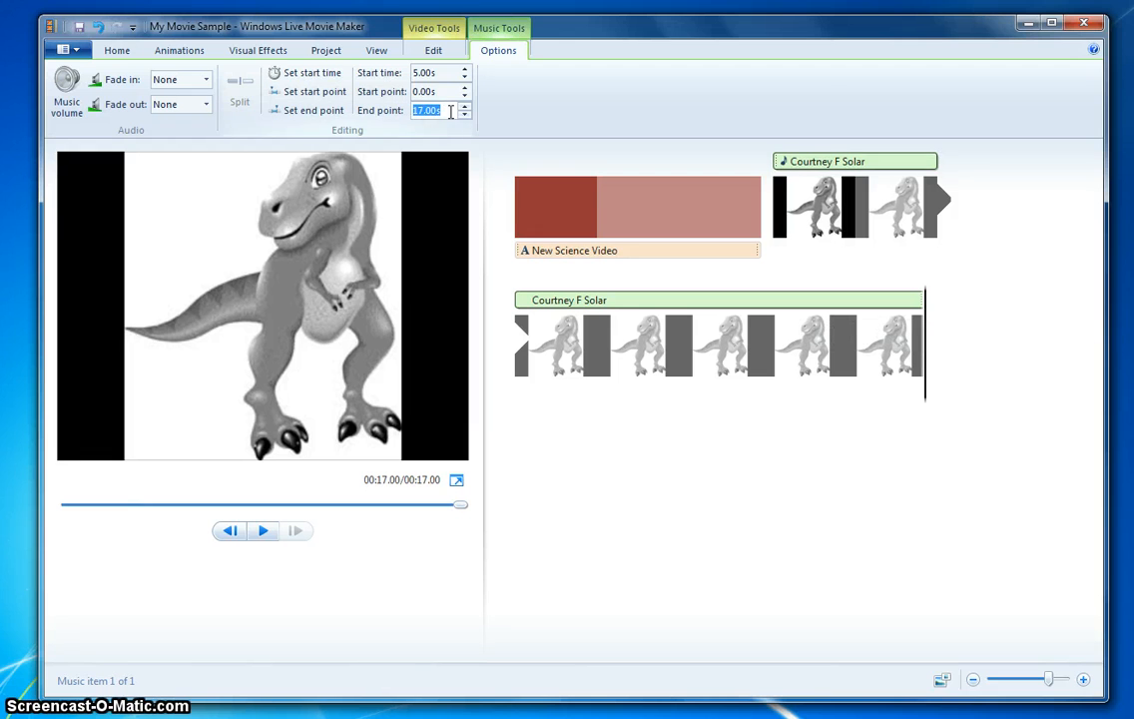
type("16")
key("Return")
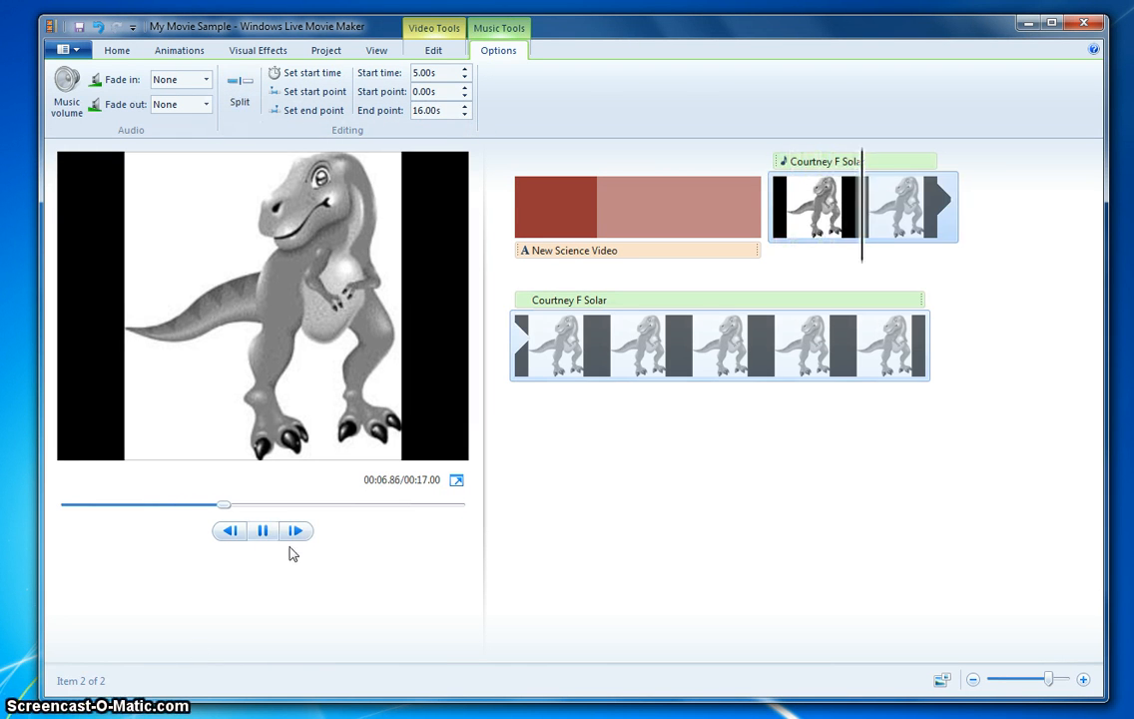
left_click(262, 530)
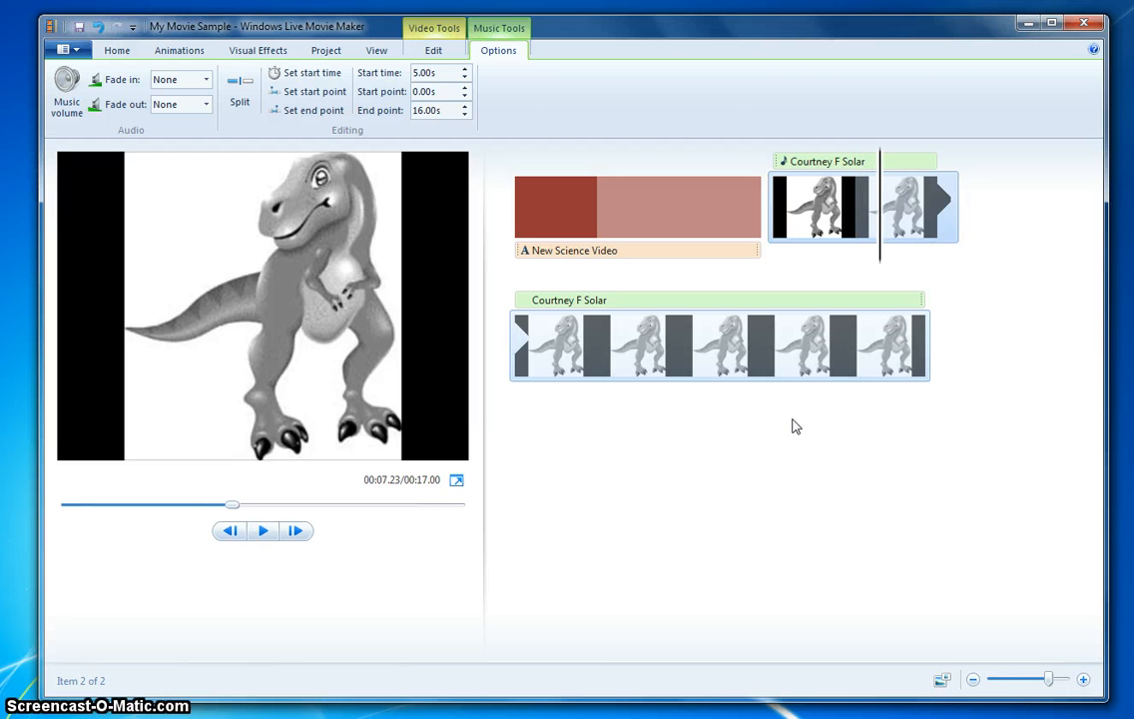
- Shorten the music clip by setting its end point to 8 seconds
left_click(852, 301)
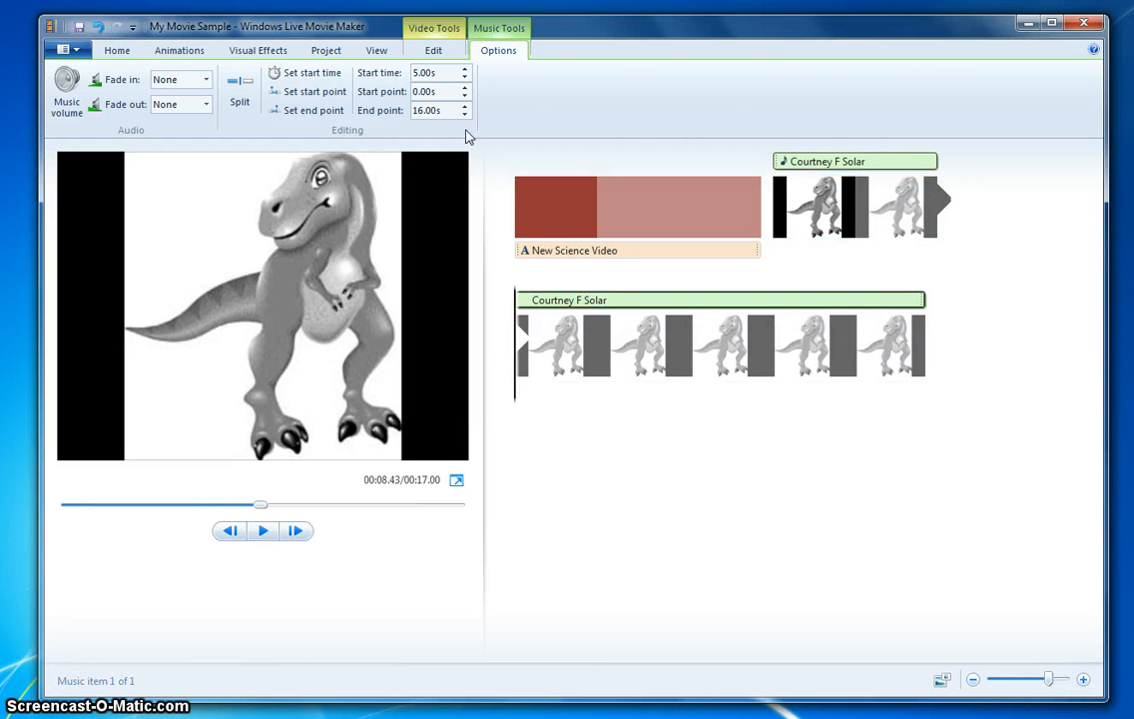
left_click(427, 111)
type("15")
key("Return")
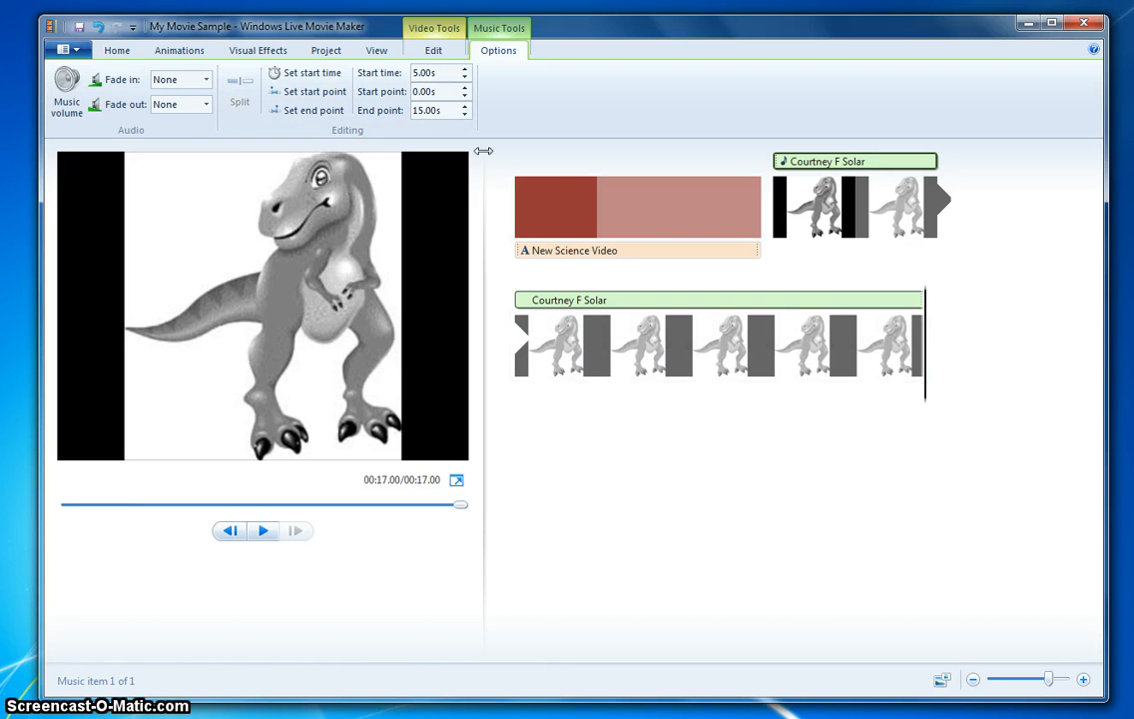
left_click(446, 110)
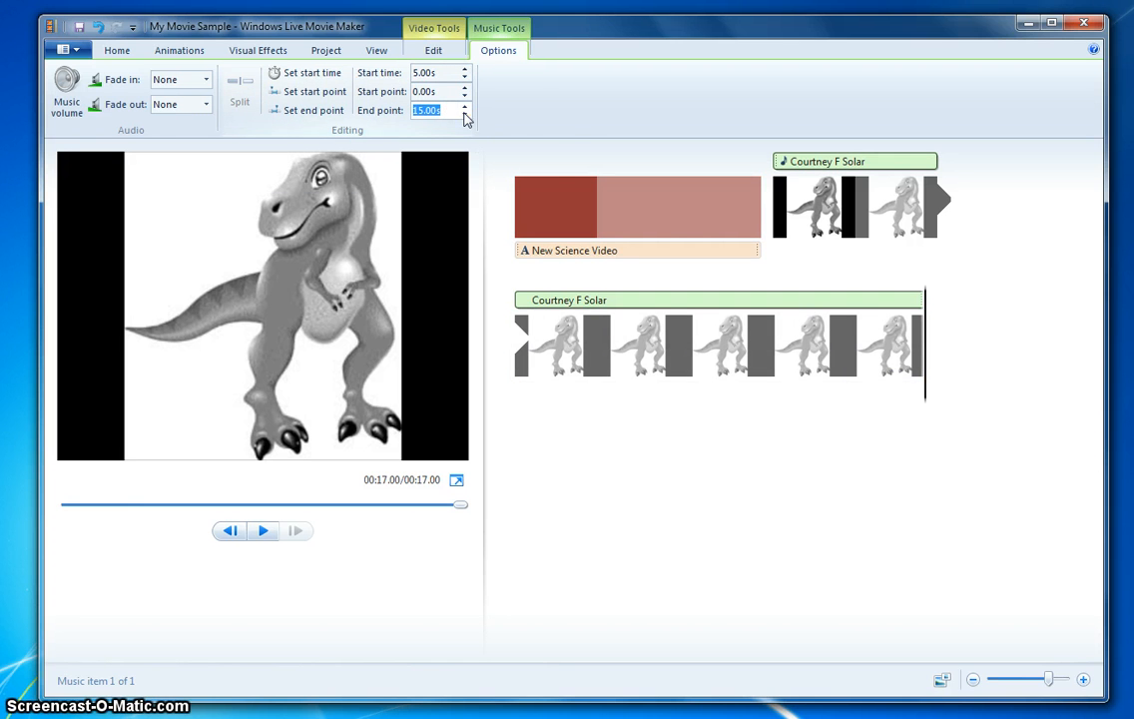
key("Return")
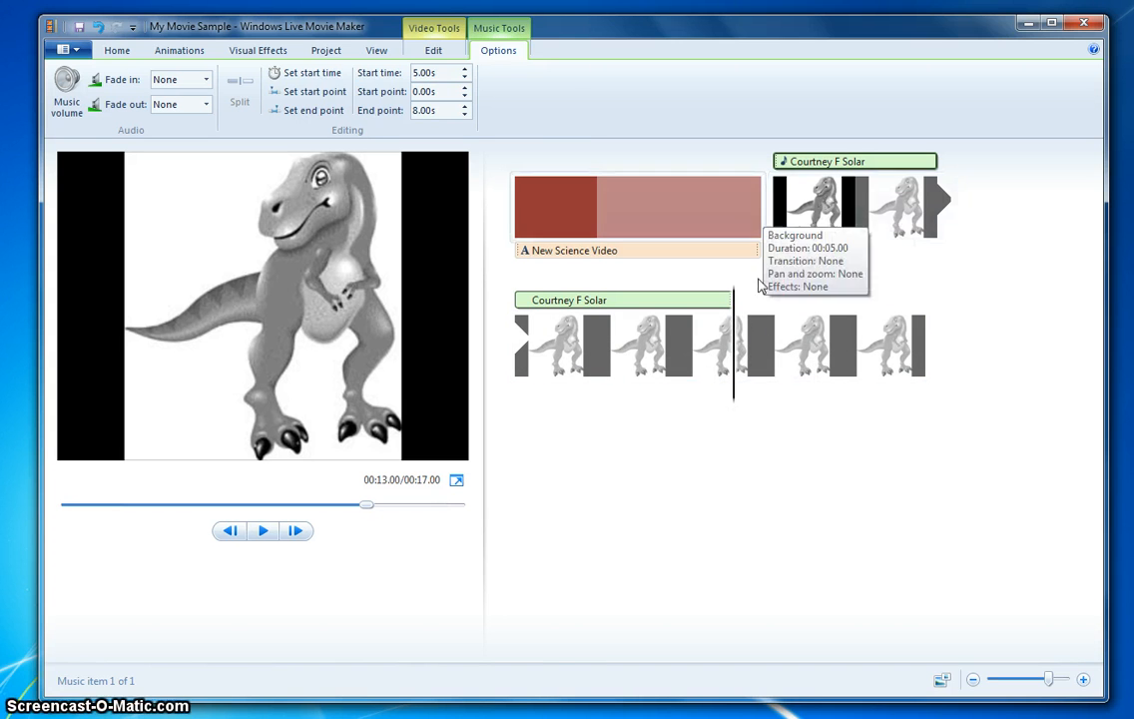
- Inspect the dinosaur video clip's edit settings and the music clip's trim options
left_click_drag(758, 286, 746, 357)
left_click(761, 355)
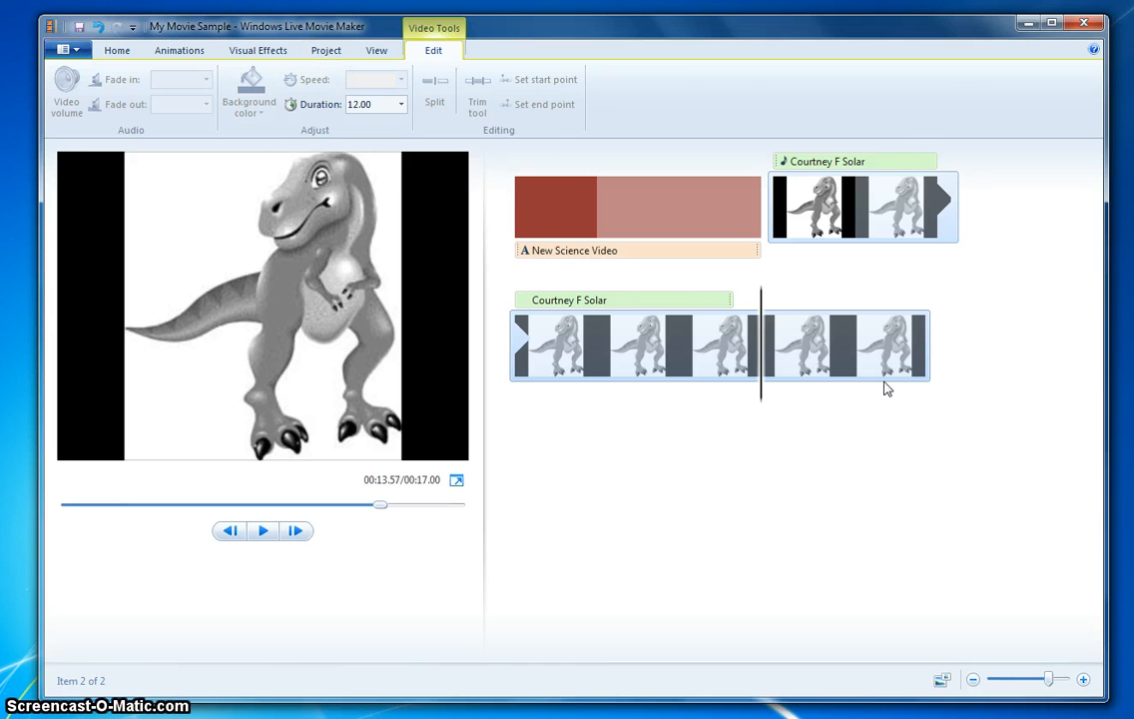
left_click(117, 50)
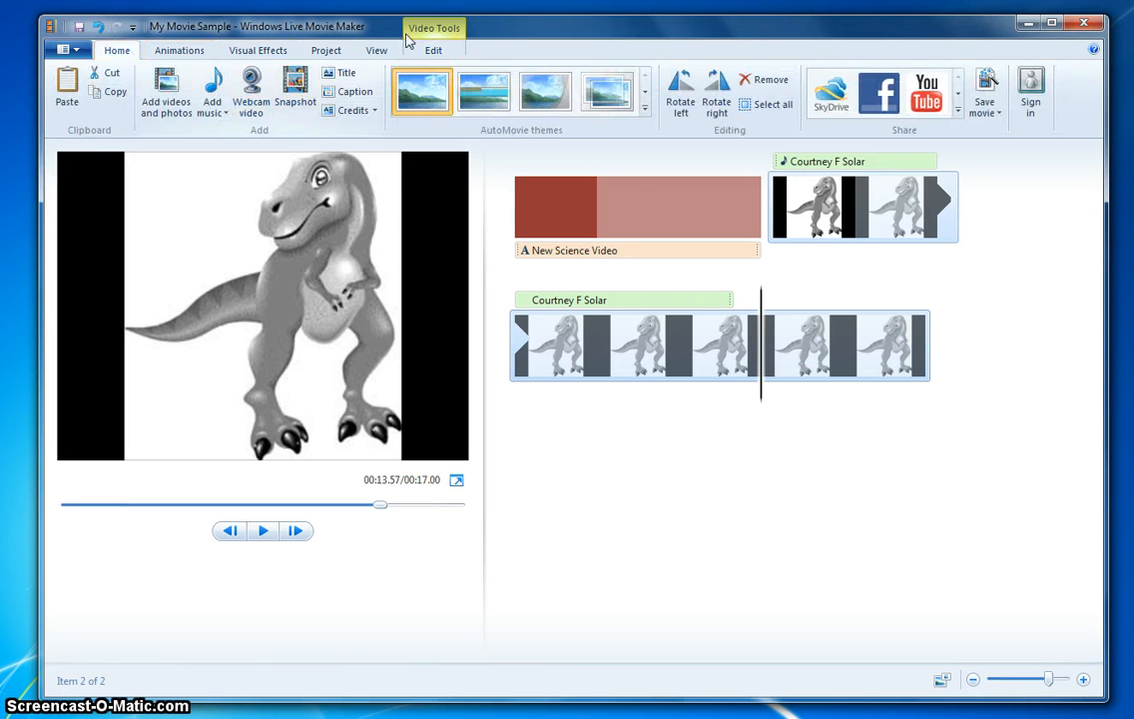
left_click(434, 50)
left_click(606, 300)
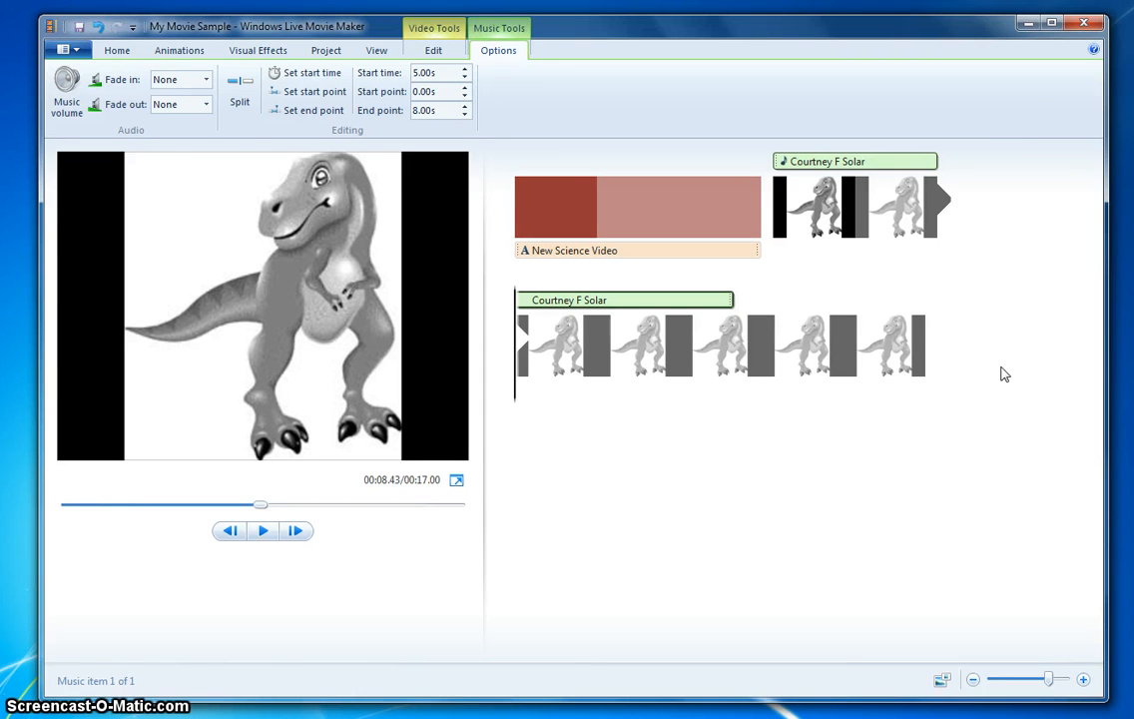
- Add a caption to the dinosaur video clip at the 5-second mark and select its text box
left_click(843, 227)
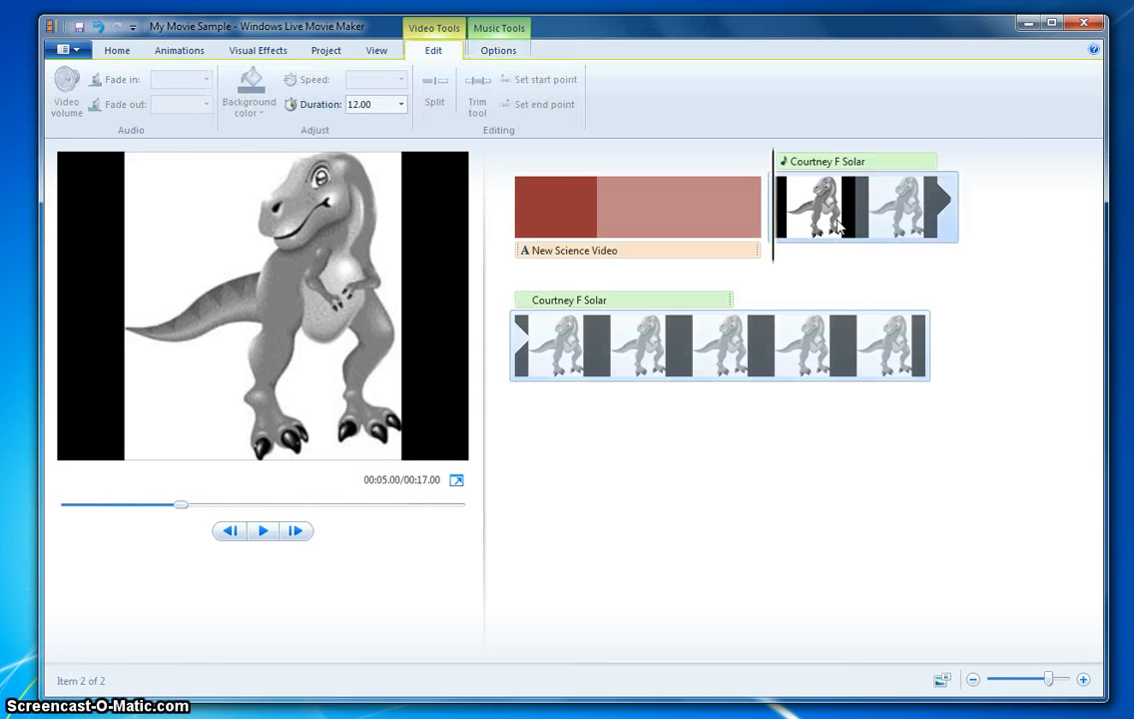
left_click(111, 50)
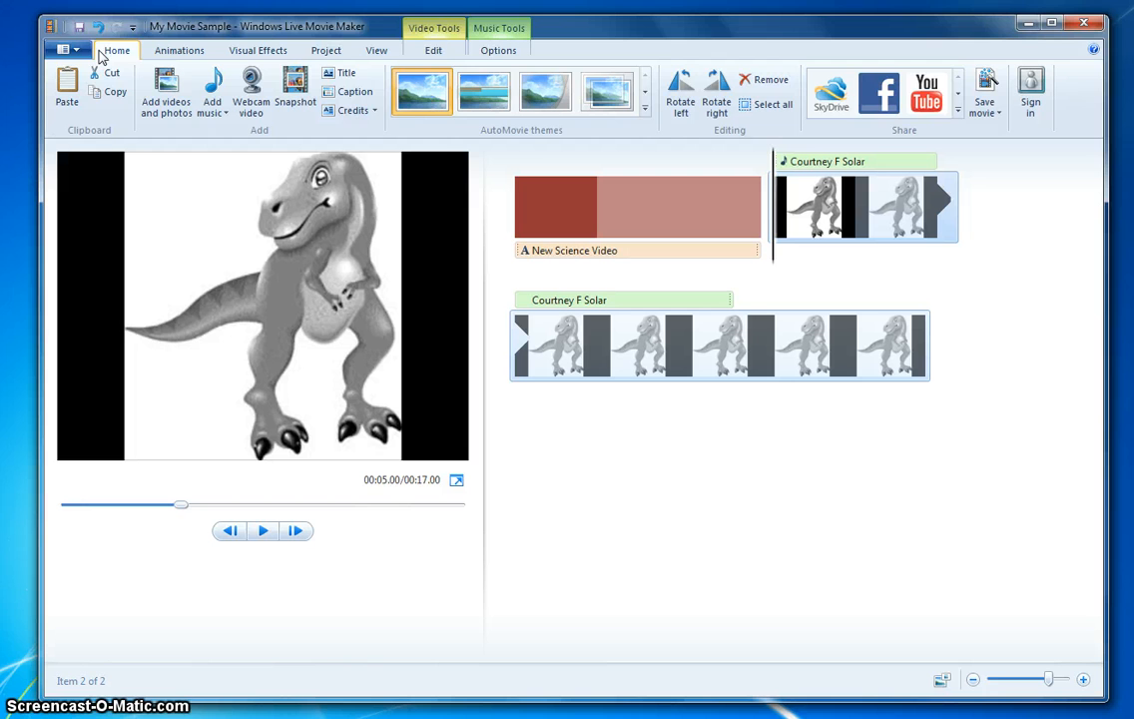
left_click(355, 93)
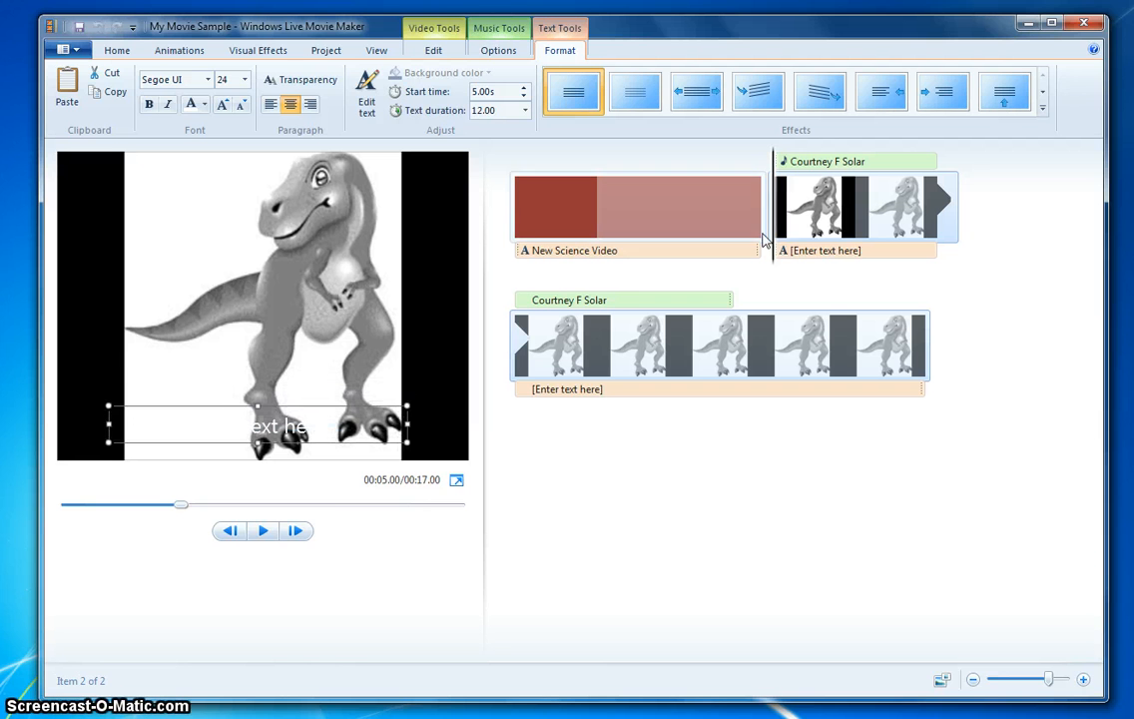
left_click(849, 257)
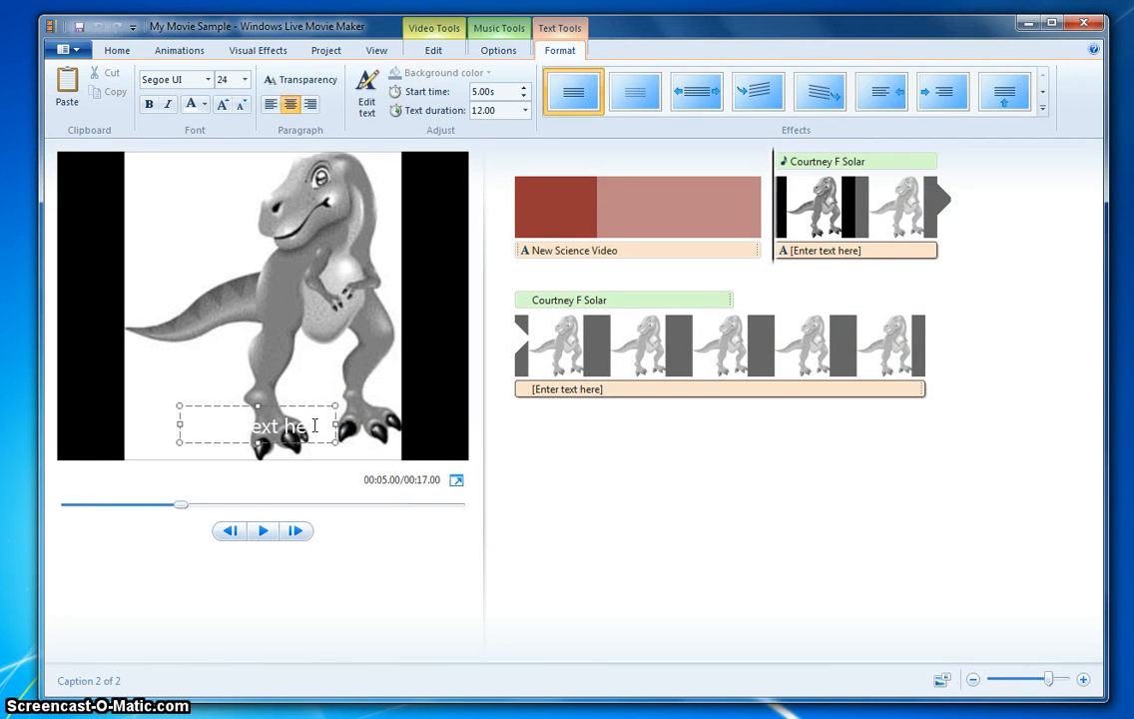